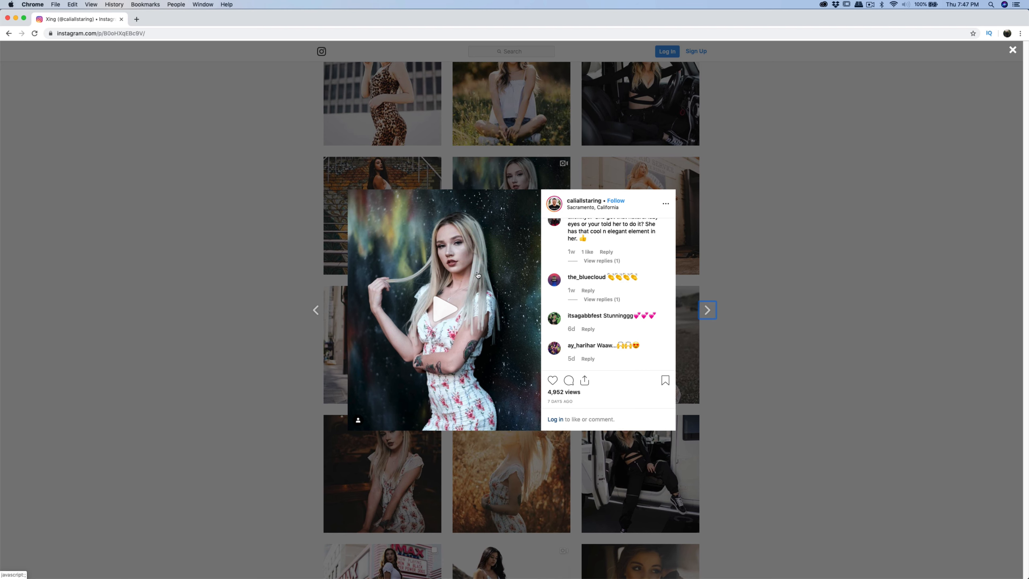
# - Play the open boomerang post, scroll its comments back to the caption, and close the post
pyautogui.click(445, 309)
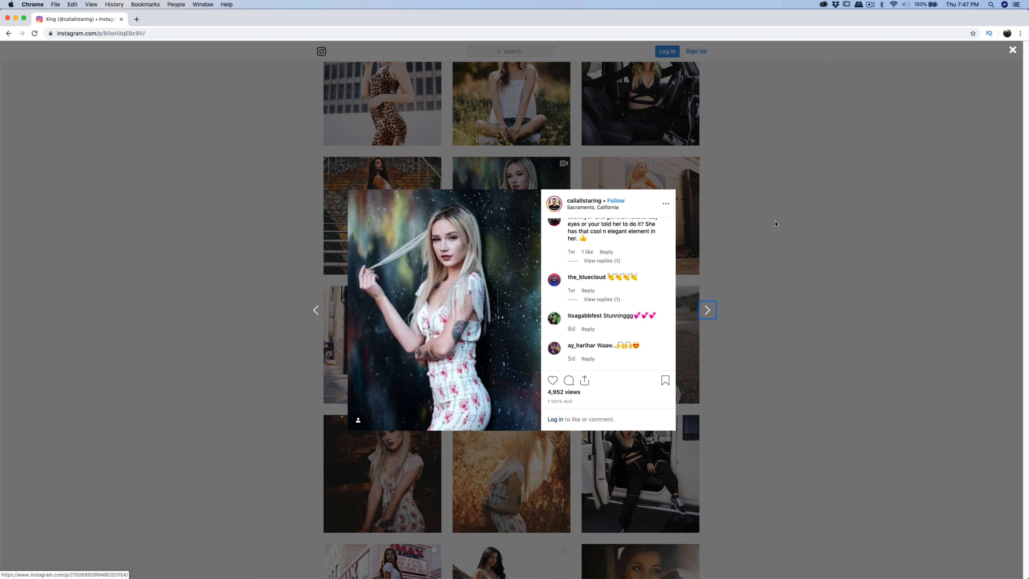
pyautogui.scroll(10, 628, 284)
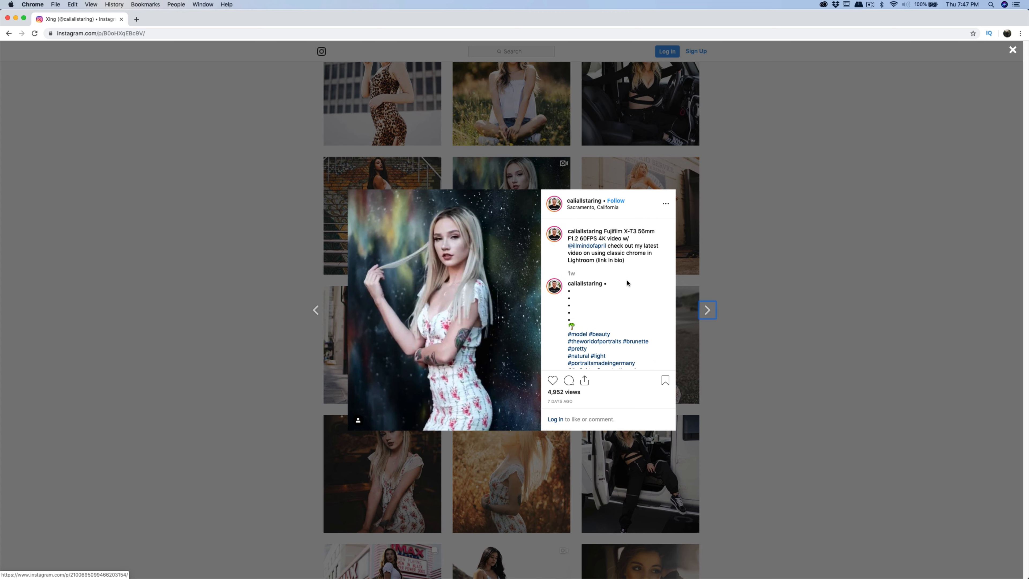
pyautogui.click(790, 233)
pyautogui.scroll(-15, 790, 243)
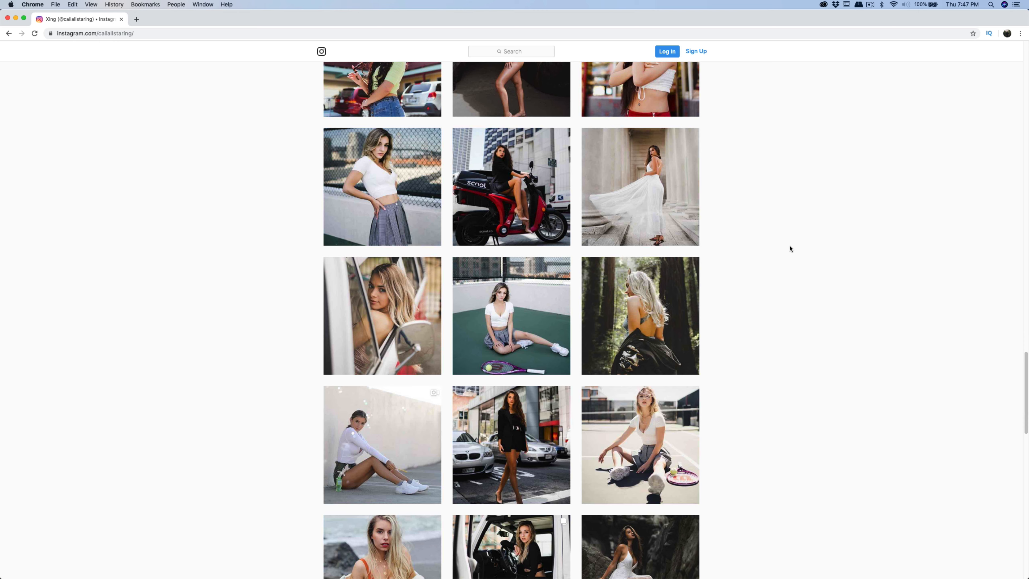
# - Open the post of the model in a cap and sunglasses, play its video, and close it
pyautogui.scroll(-15, 790, 247)
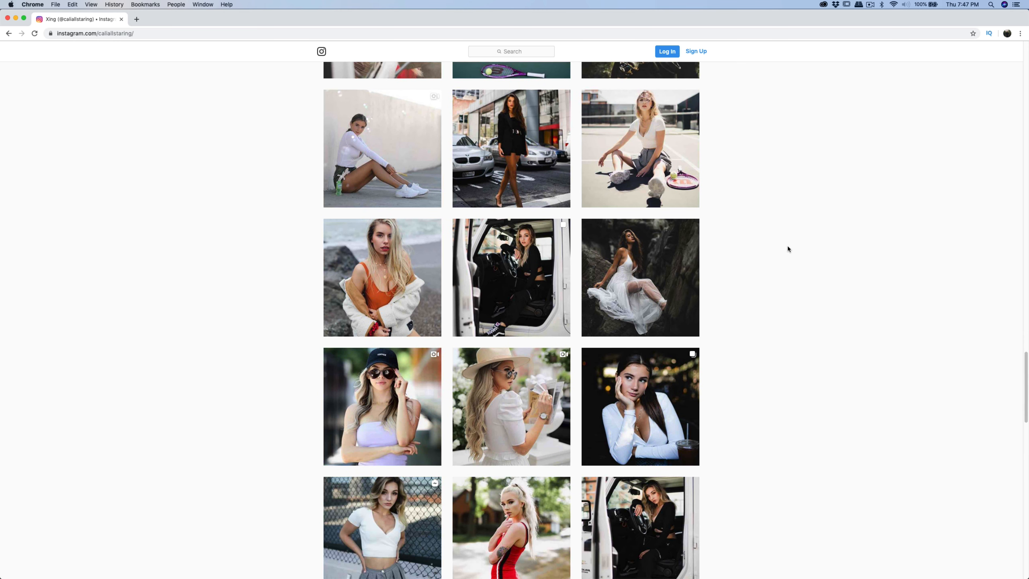
pyautogui.click(402, 389)
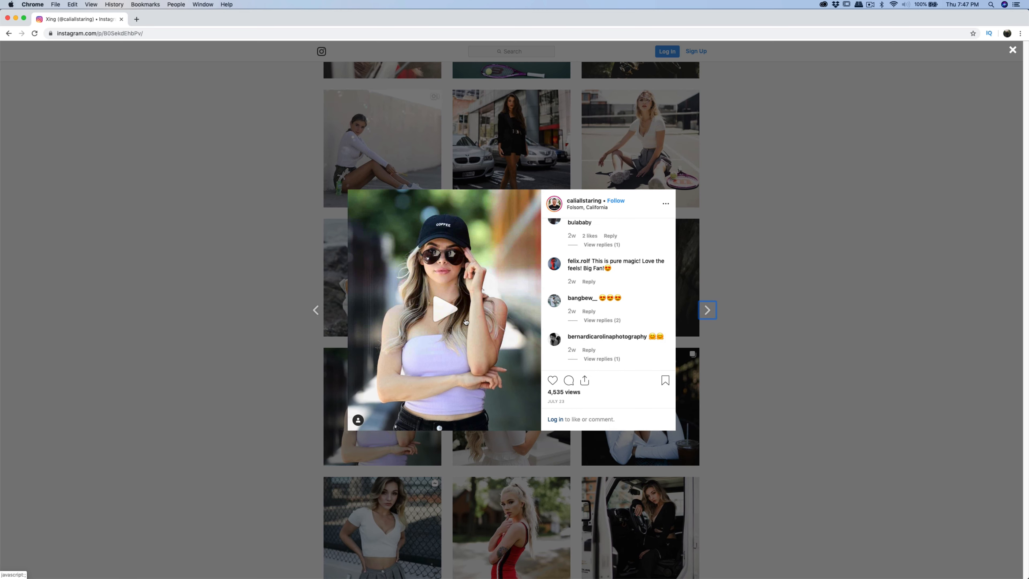
pyautogui.click(466, 322)
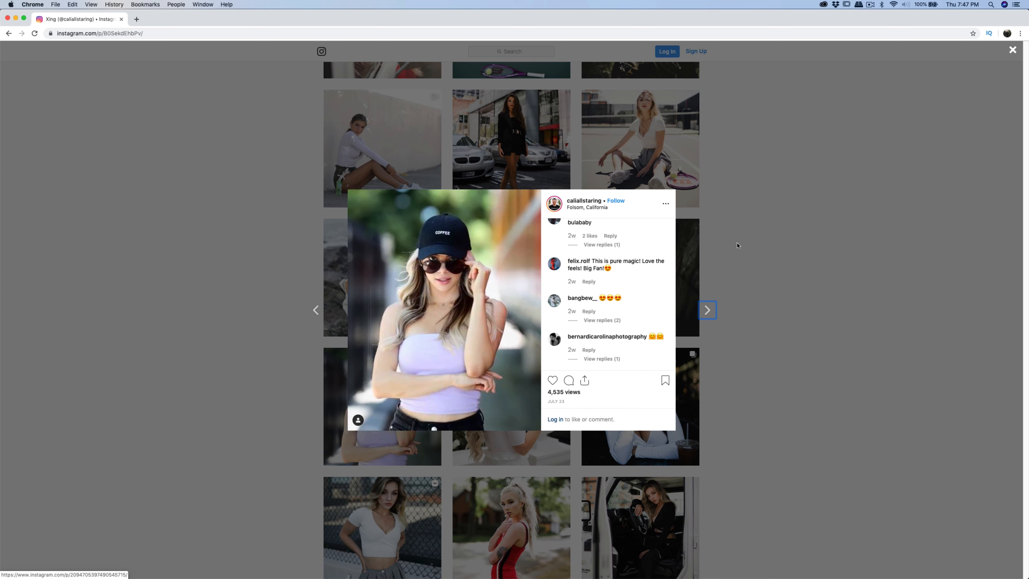
pyautogui.click(760, 238)
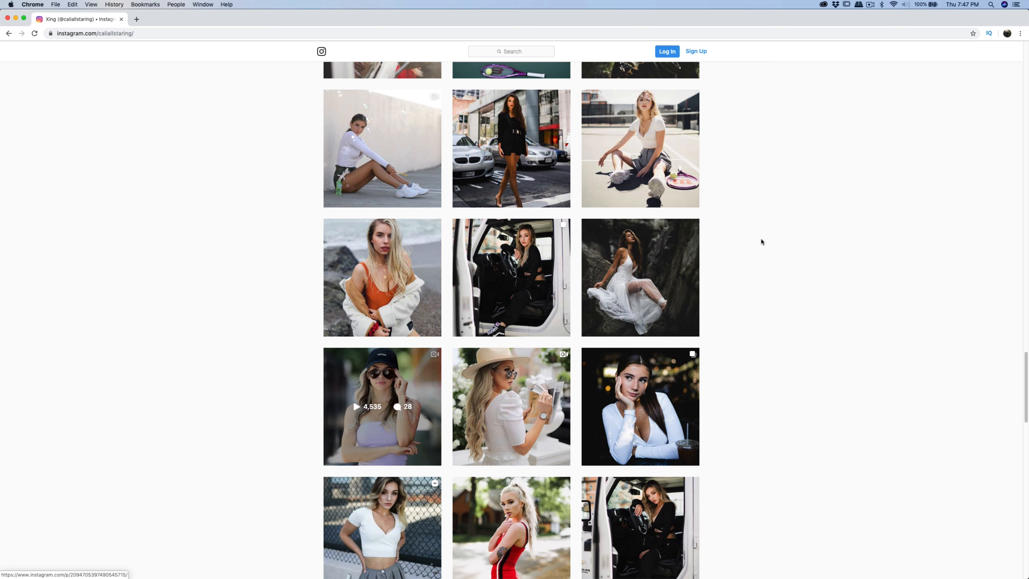
# - Open the post of the model in a straw hat, close it, and scroll back up the profile grid
pyautogui.click(560, 375)
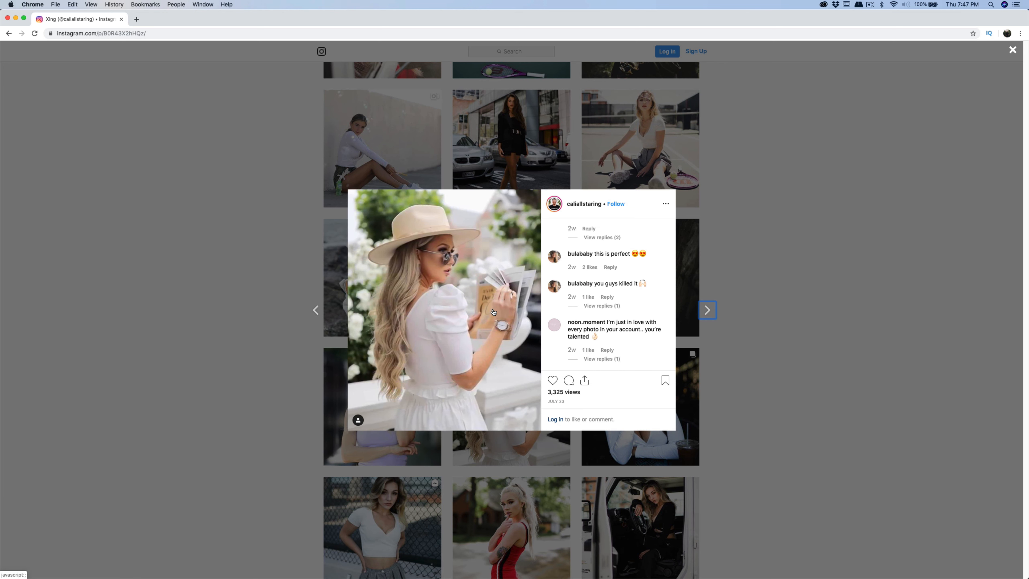
pyautogui.click(810, 249)
pyautogui.scroll(5, 752, 357)
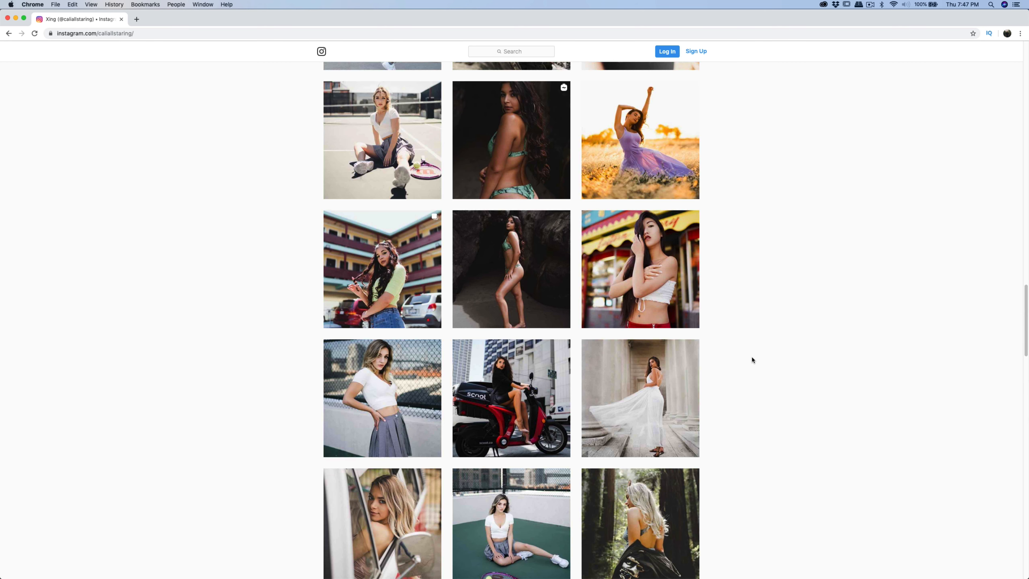
pyautogui.scroll(8, 751, 358)
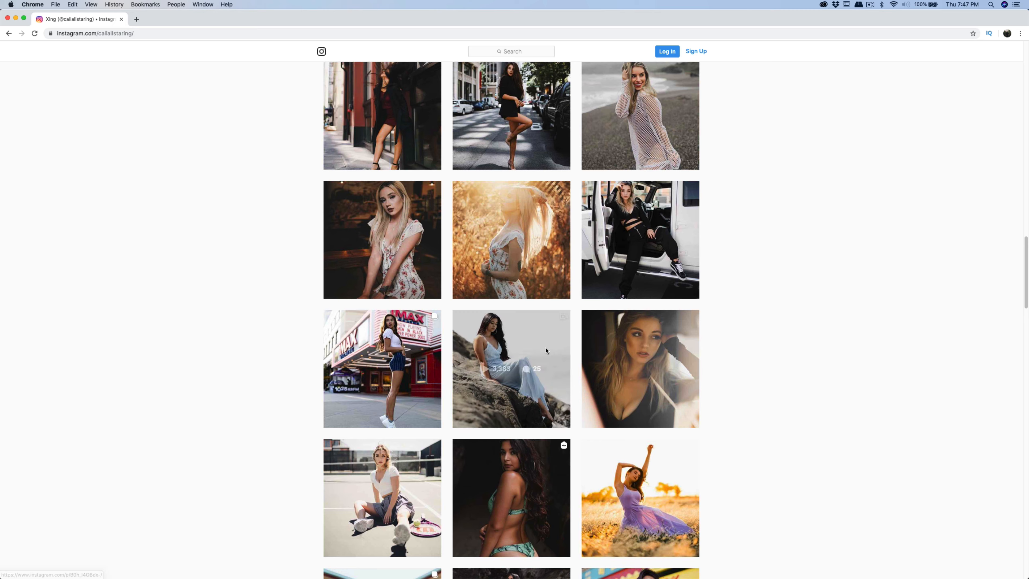
# - Open the post of the model sitting on beach rocks, play its video, and close it
pyautogui.click(546, 350)
pyautogui.click(443, 317)
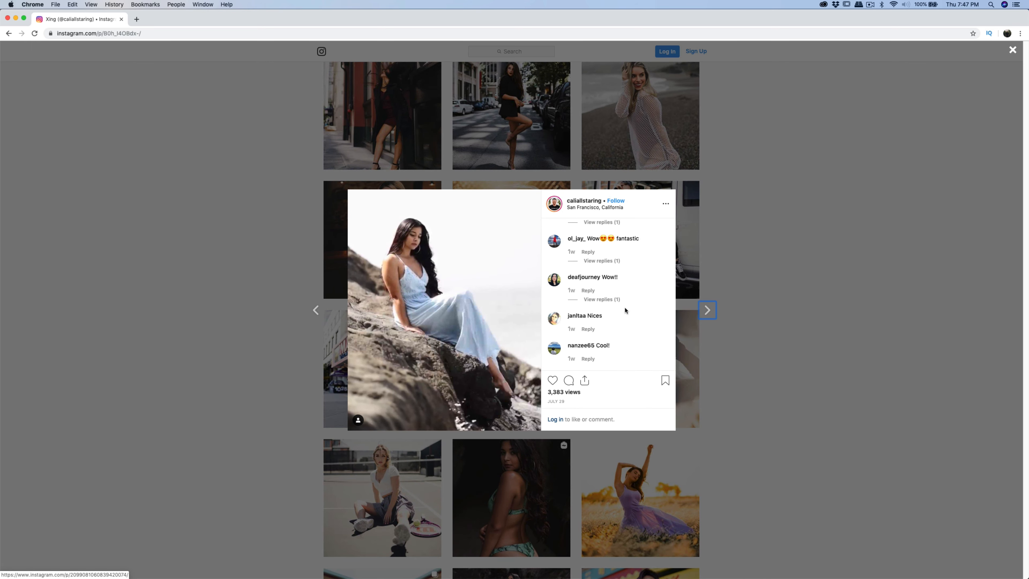
pyautogui.click(818, 283)
# - Open the post of the model sitting against a white wall, play its video, and close it
pyautogui.scroll(-10, 815, 300)
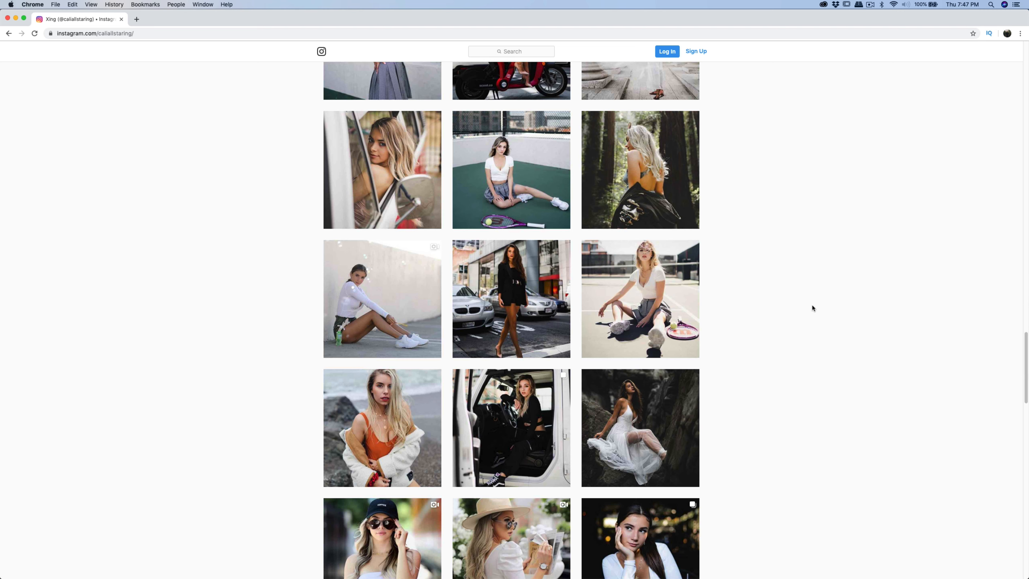
pyautogui.click(375, 322)
pyautogui.click(444, 307)
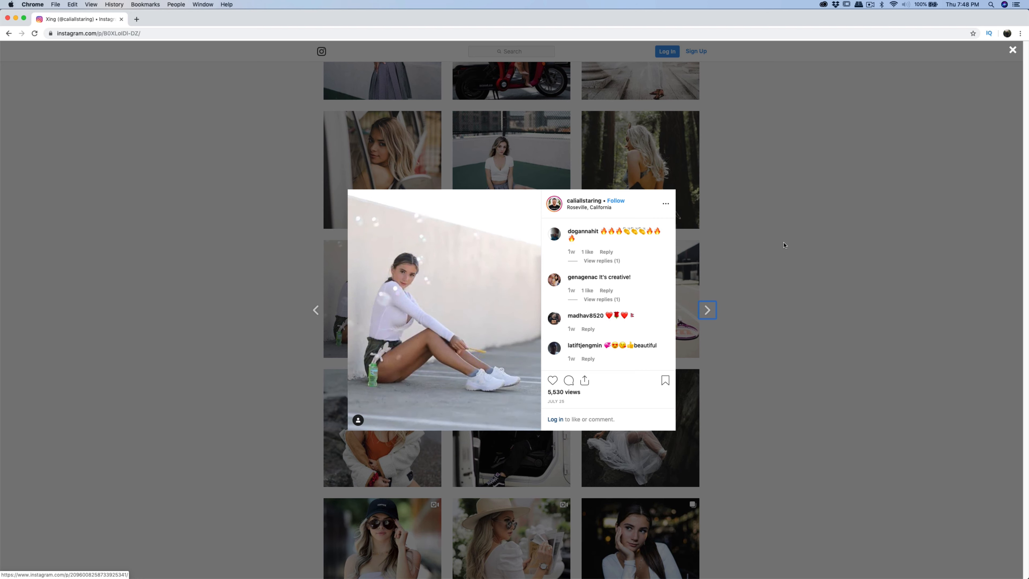
pyautogui.click(790, 259)
# - Open the video post of the model in a white dress on rocks, play it, and close it
pyautogui.scroll(-10, 797, 280)
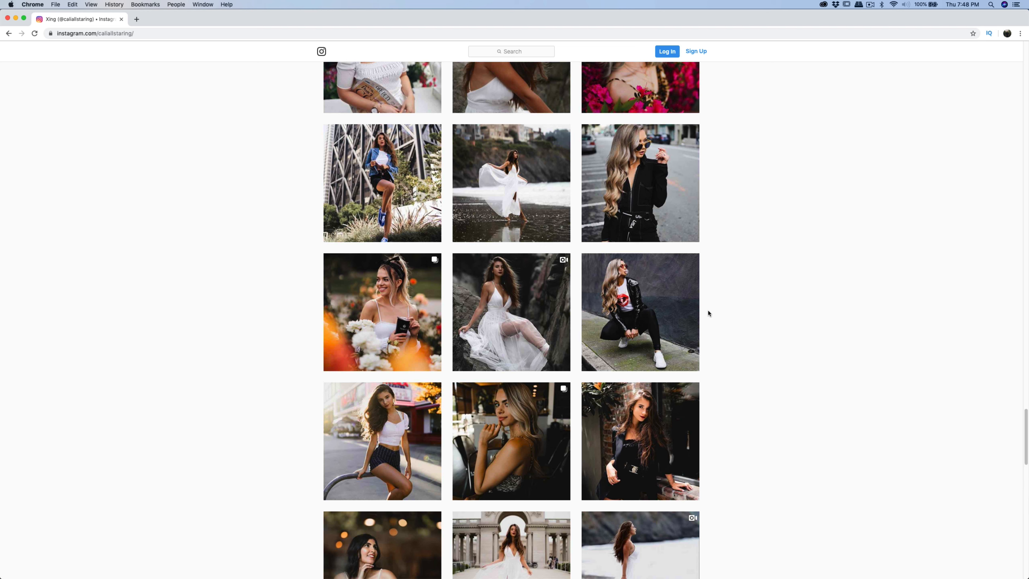
pyautogui.click(510, 311)
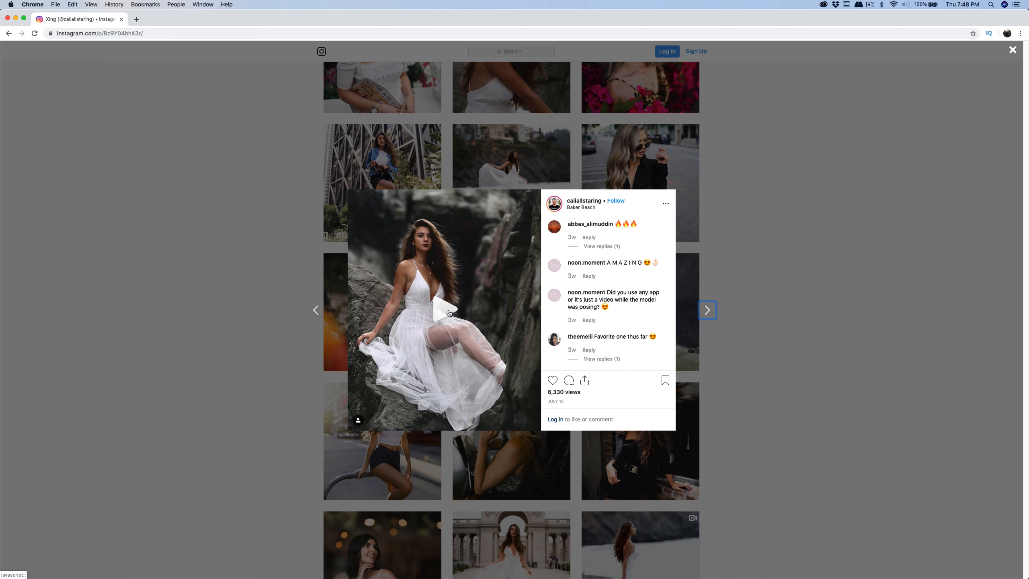
pyautogui.click(449, 313)
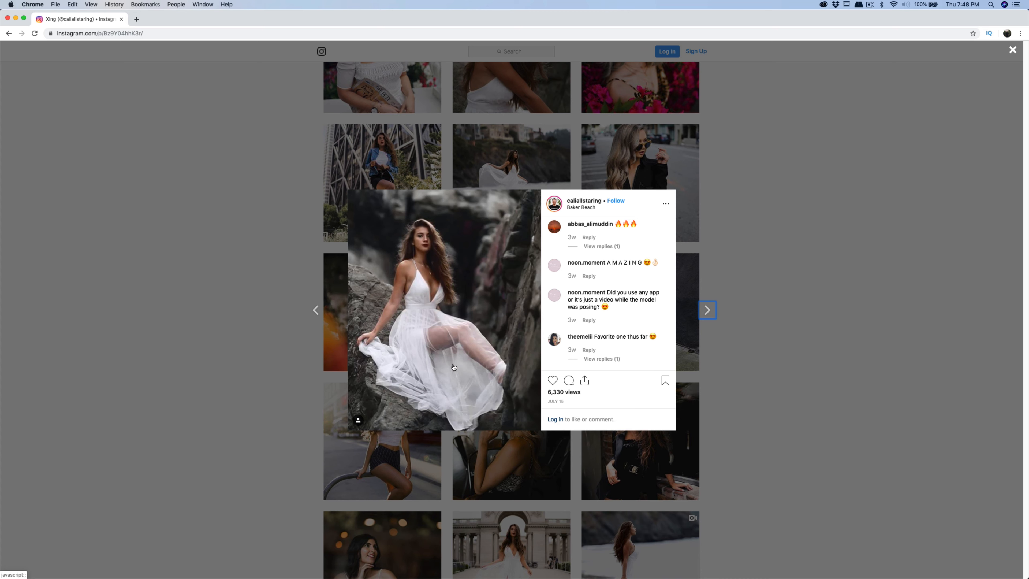
pyautogui.click(756, 288)
# - Switch to the HD Boomerang Keynote slide, enlarge its window, and highlight the word Tripod in the outline
pyautogui.press('super+Tab')
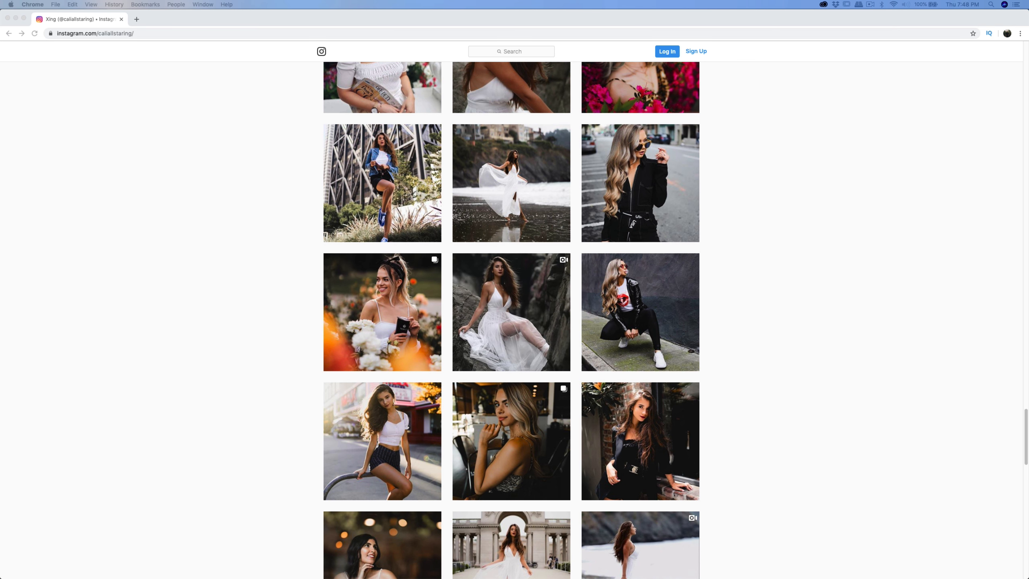
pyautogui.moveTo(1028, 92); pyautogui.dragTo(365, 119)
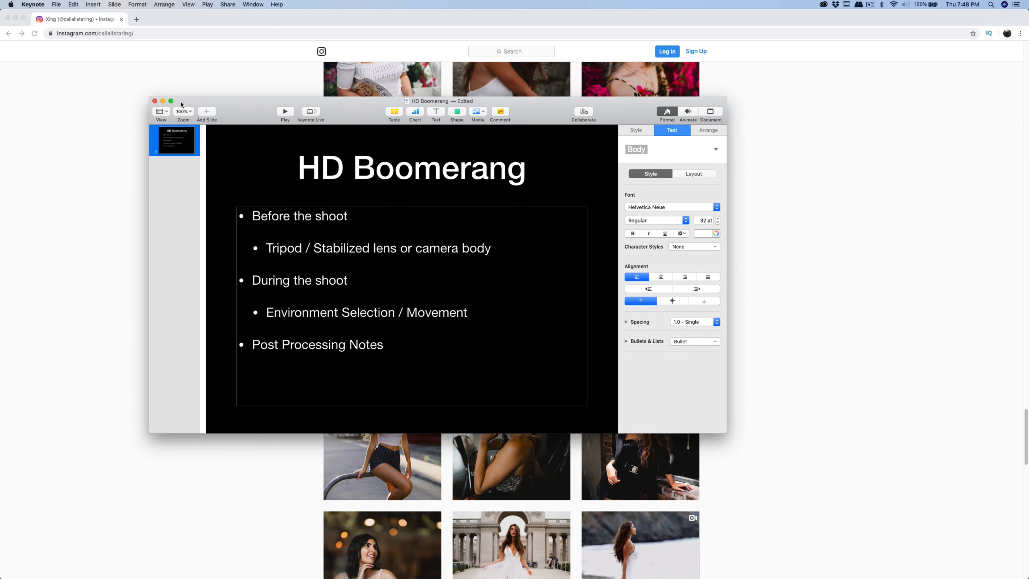
pyautogui.moveTo(211, 100); pyautogui.dragTo(211, 101)
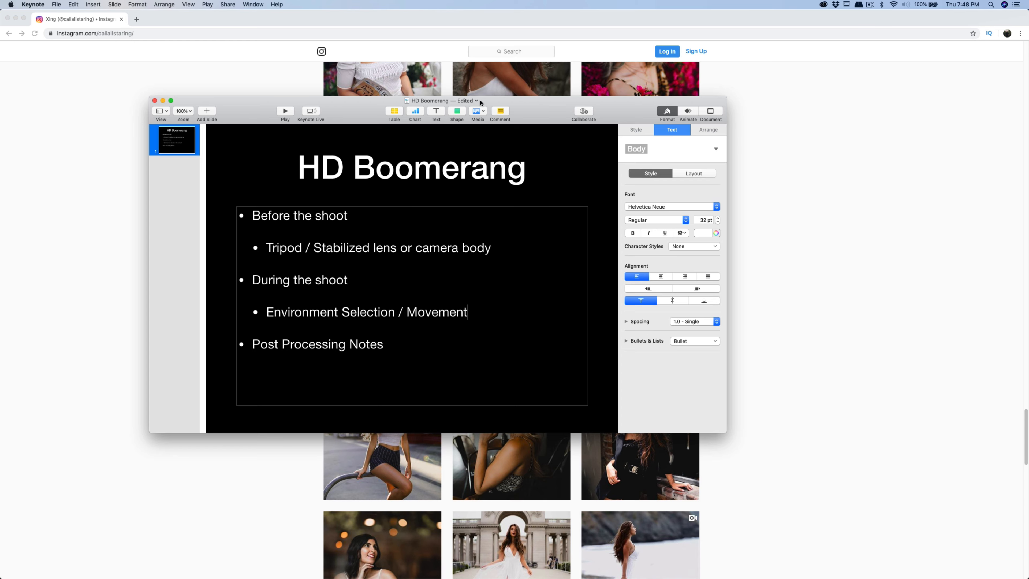
pyautogui.moveTo(626, 100); pyautogui.dragTo(571, 39)
pyautogui.moveTo(672, 373); pyautogui.dragTo(1013, 572)
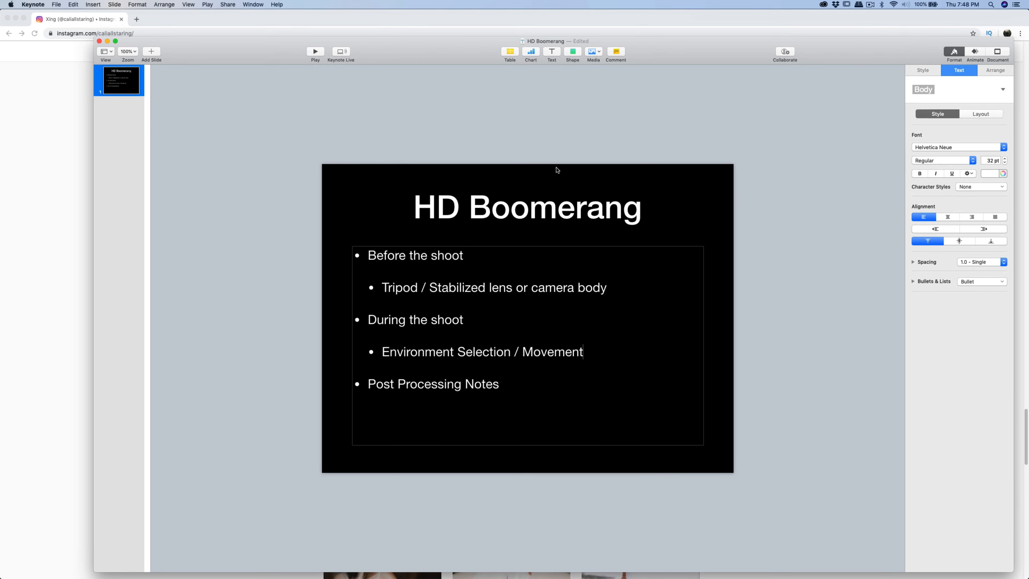
pyautogui.moveTo(430, 52); pyautogui.dragTo(396, 43)
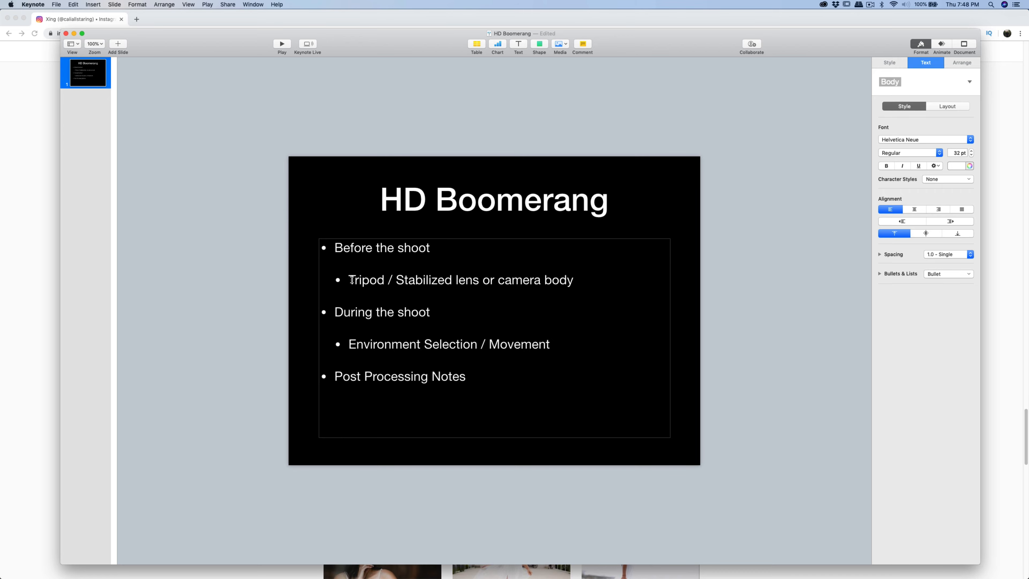
pyautogui.moveTo(349, 280); pyautogui.dragTo(382, 281)
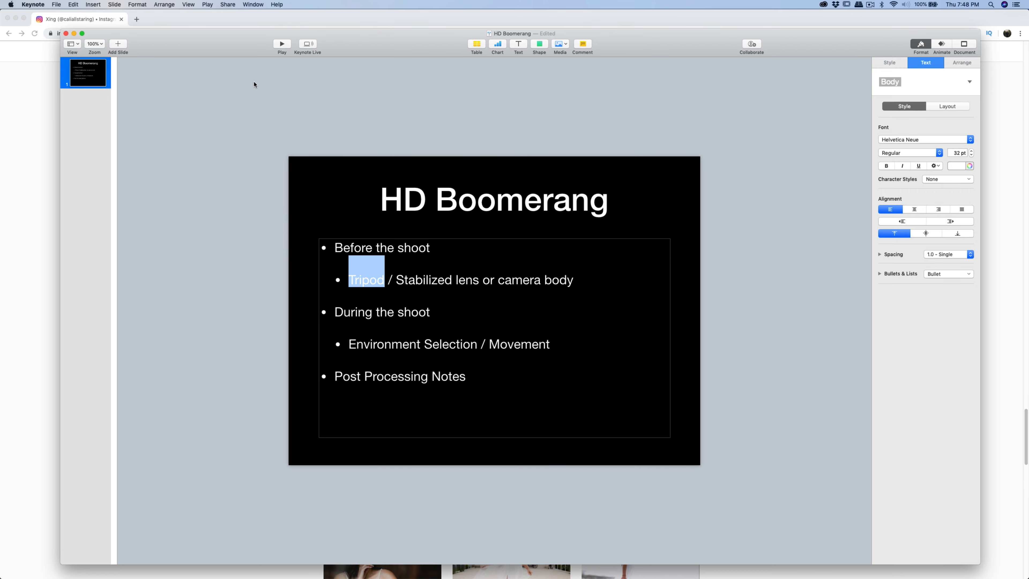
pyautogui.moveTo(61, 31); pyautogui.dragTo(517, 76)
pyautogui.moveTo(676, 86); pyautogui.dragTo(733, 84)
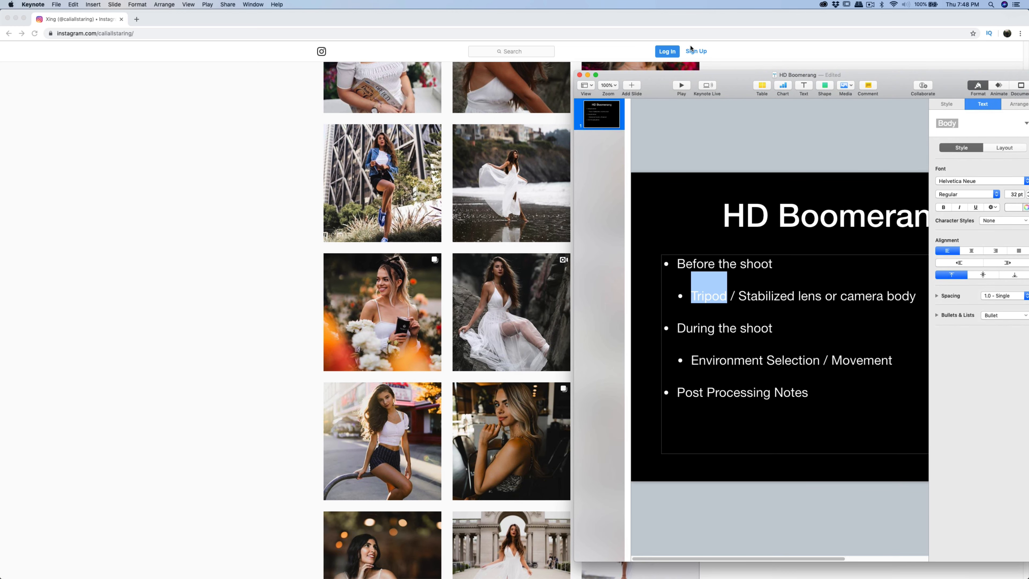
# - Return to the Instagram profile, open the beach post of the model in a white dress, and close it
pyautogui.click(265, 349)
pyautogui.scroll(10, 579, 301)
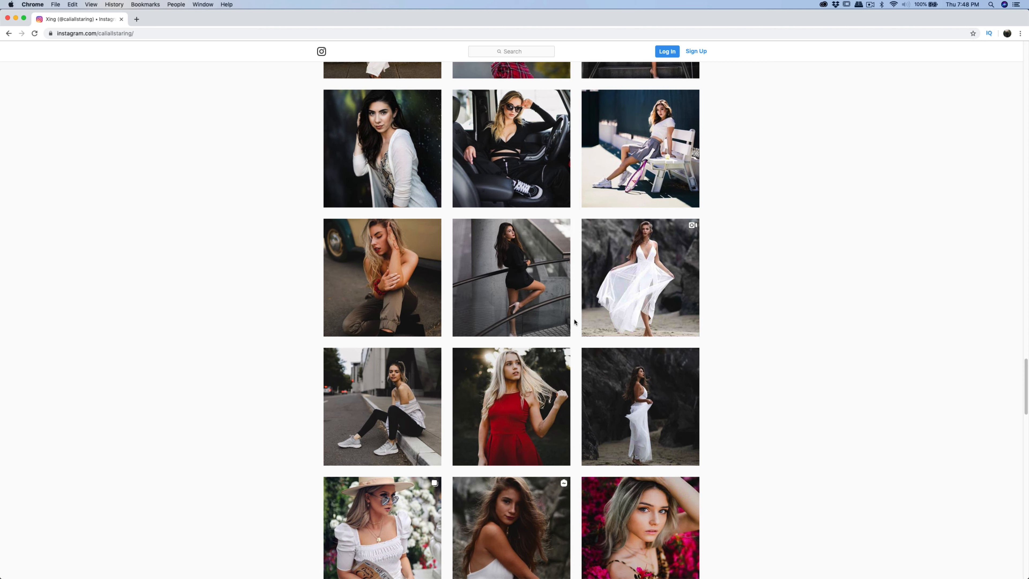
pyautogui.scroll(-14, 579, 301)
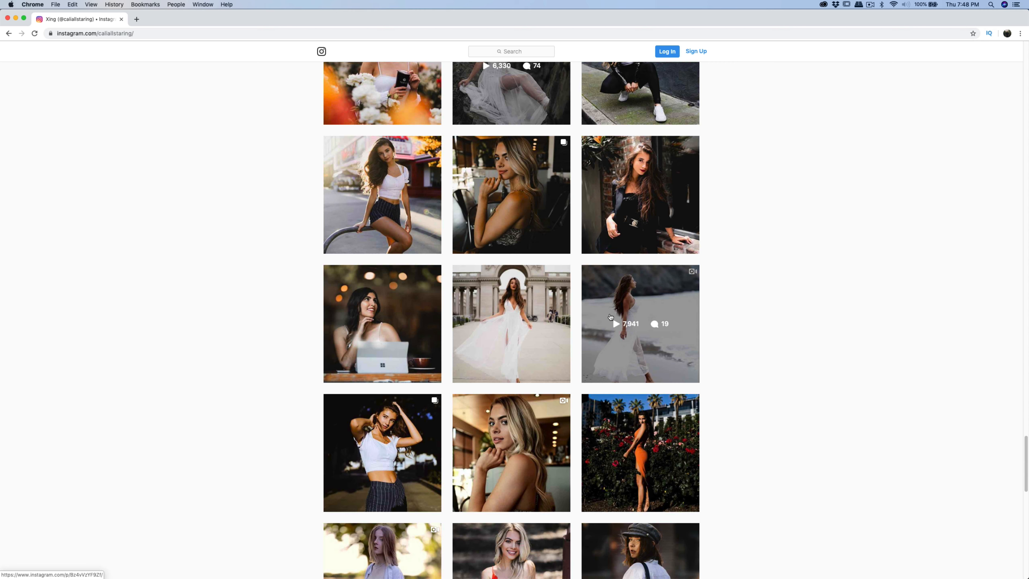
pyautogui.click(610, 317)
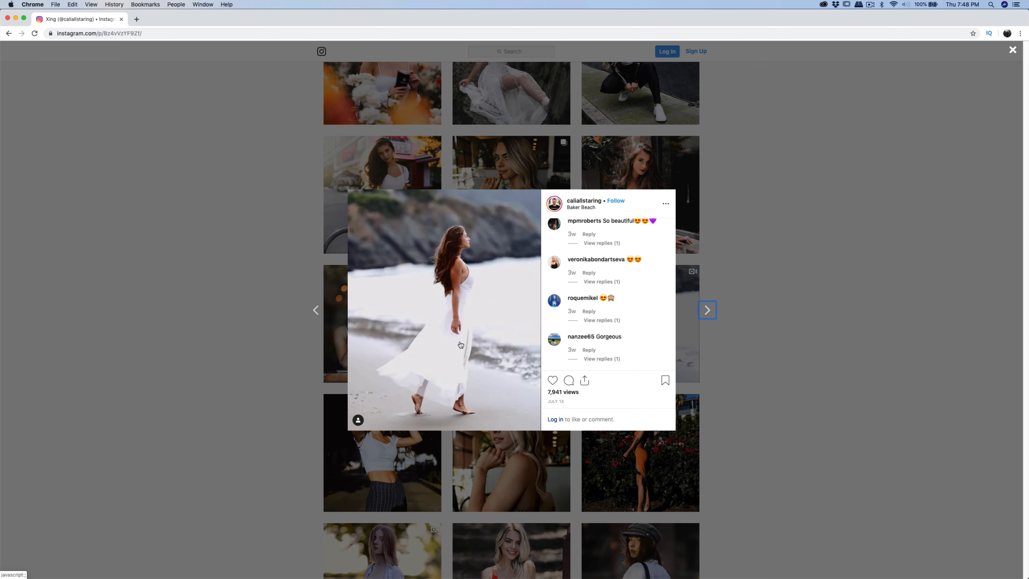
pyautogui.click(749, 292)
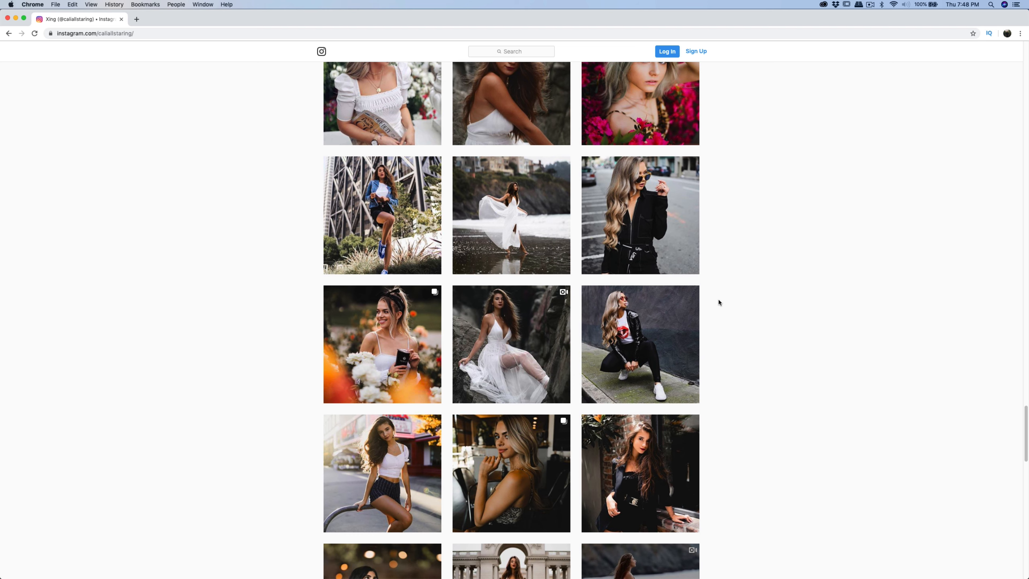
# - Scroll up the grid and play the video post of the model twirling a white dress on sand
pyautogui.scroll(3, 711, 301)
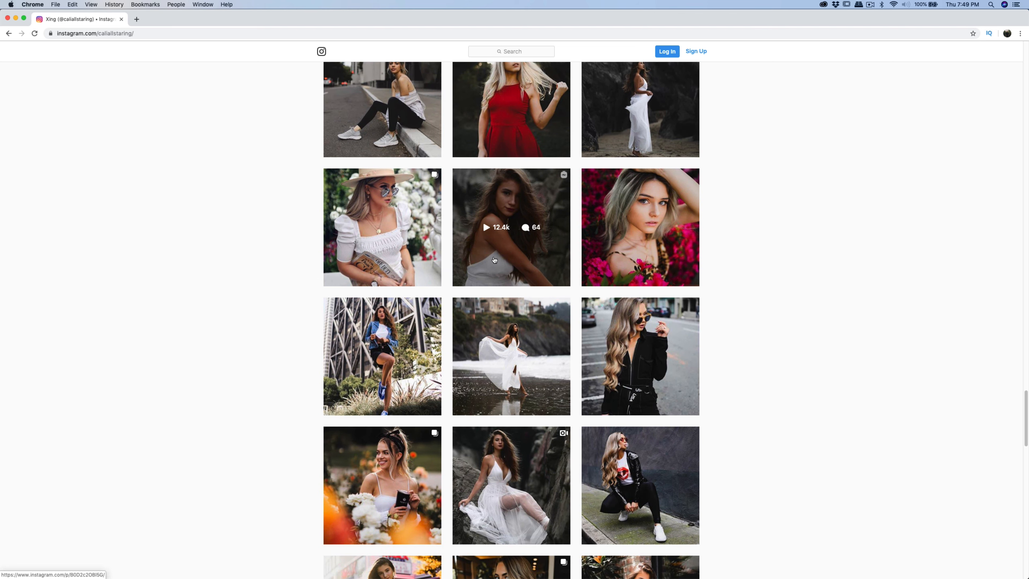
pyautogui.scroll(9, 657, 262)
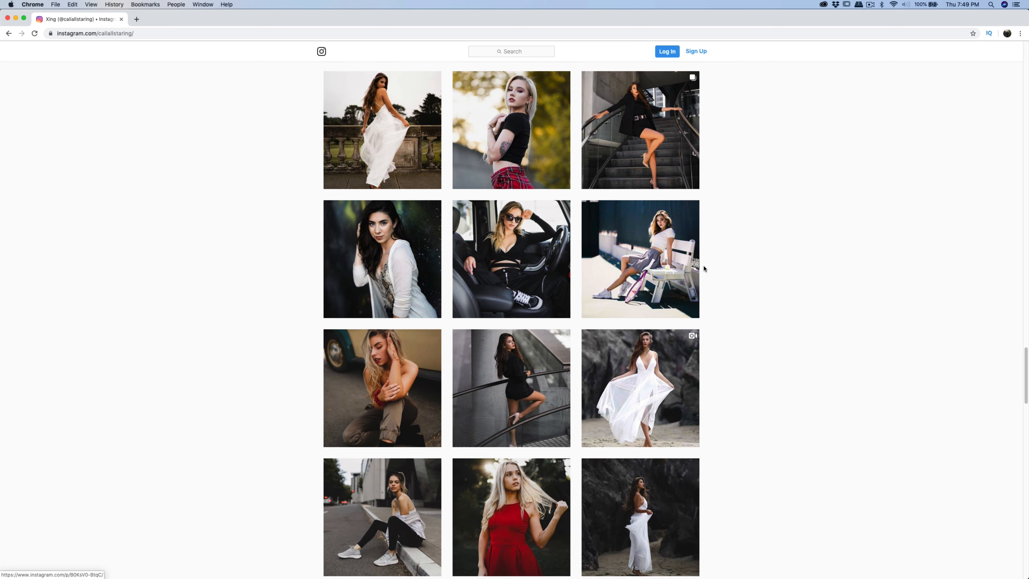
pyautogui.click(645, 336)
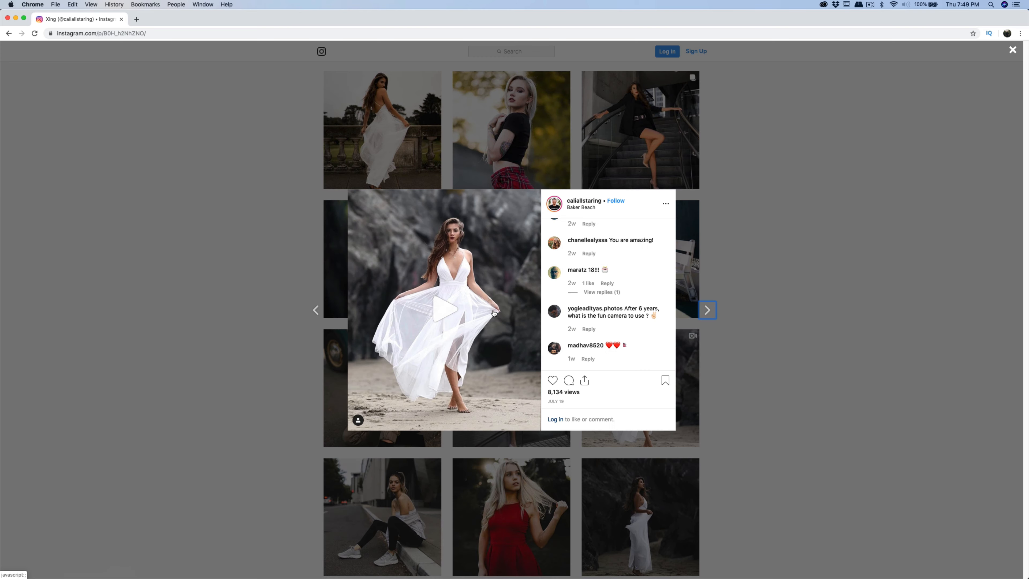
pyautogui.click(468, 310)
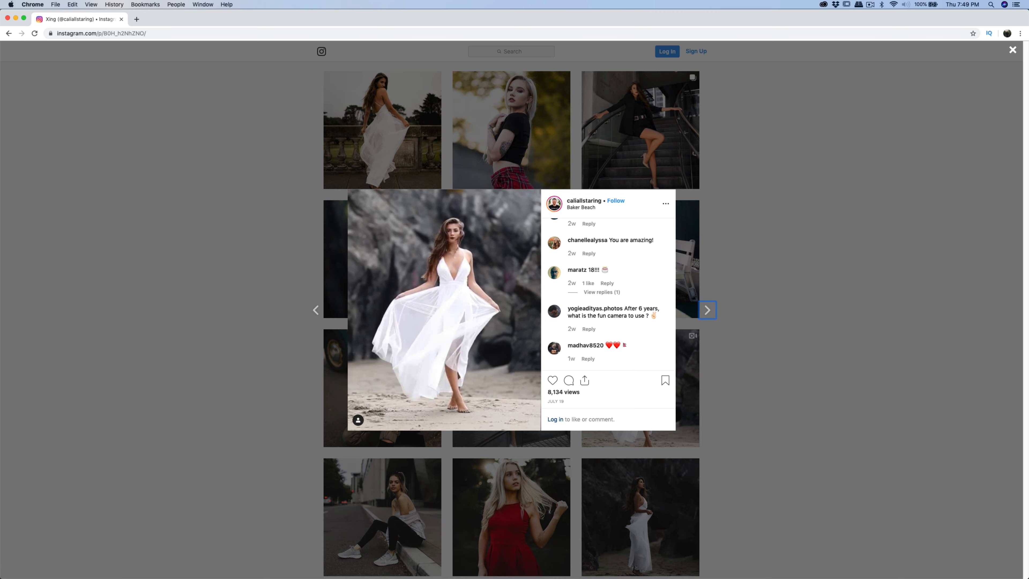
# - Switch back to the Keynote slide and reposition and resize its window beside the Instagram post
pyautogui.press('super+Tab')
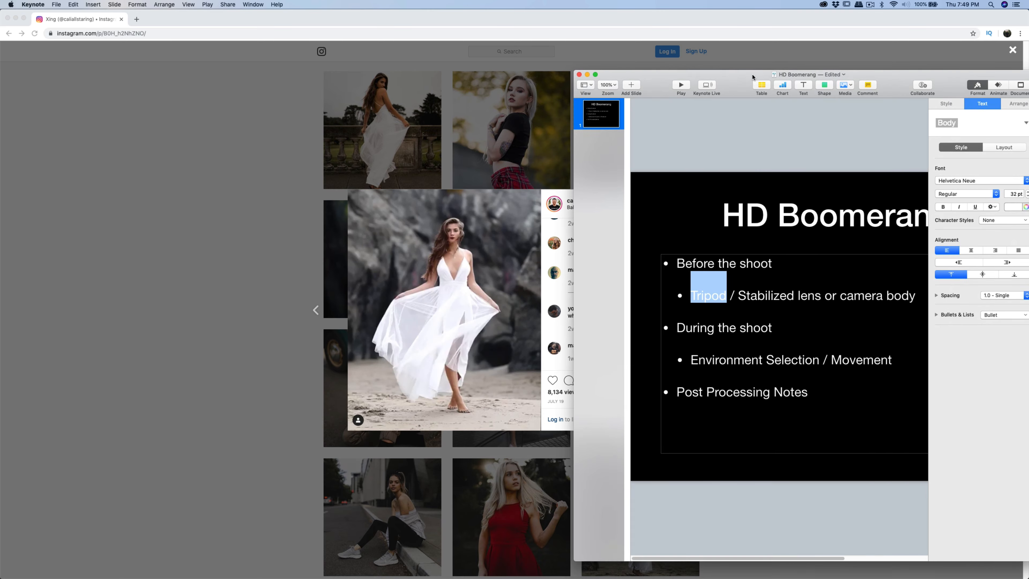
pyautogui.moveTo(752, 77); pyautogui.dragTo(407, 67)
pyautogui.click(449, 285)
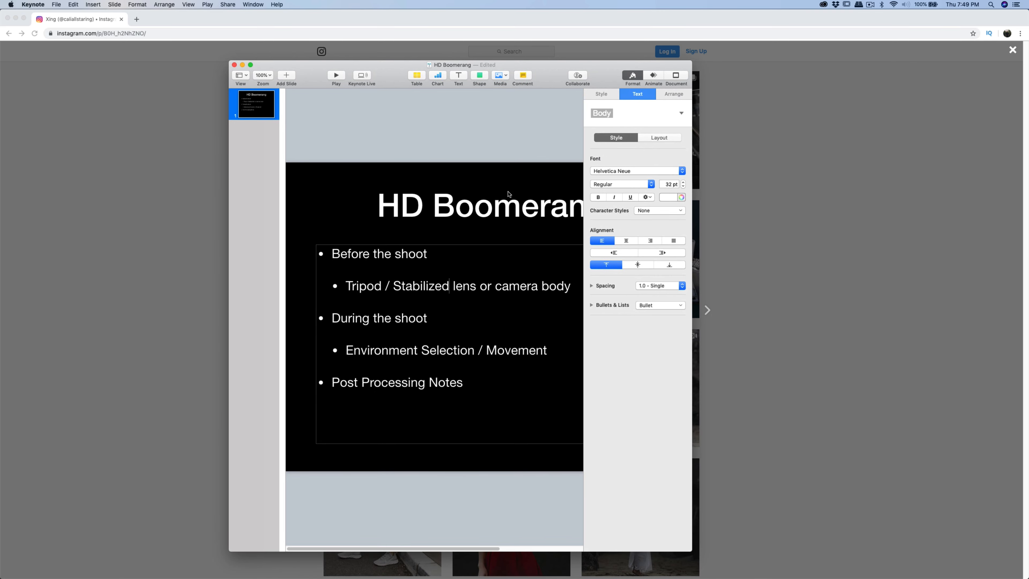
pyautogui.moveTo(520, 67); pyautogui.dragTo(798, 40)
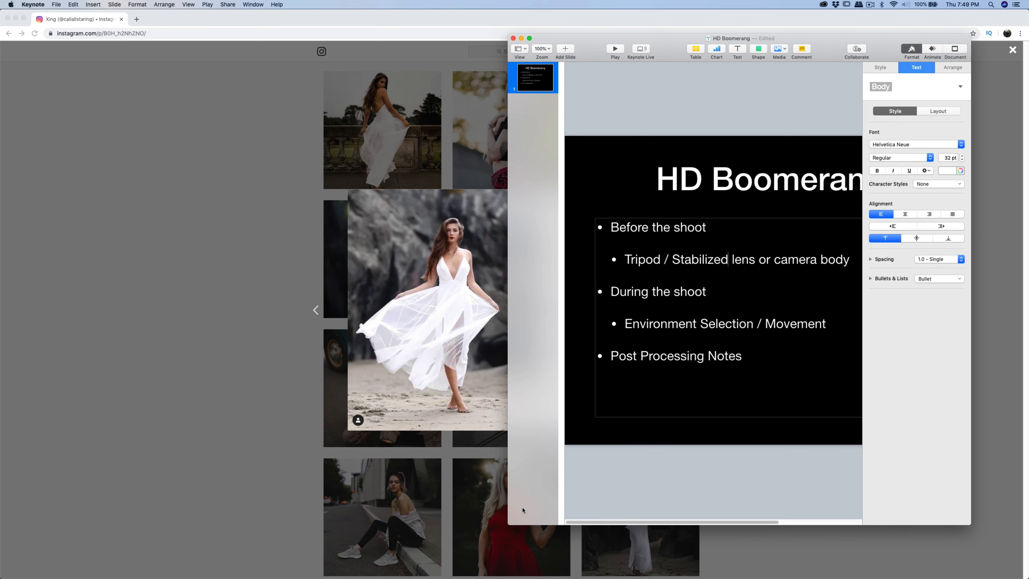
pyautogui.moveTo(508, 525); pyautogui.dragTo(448, 549)
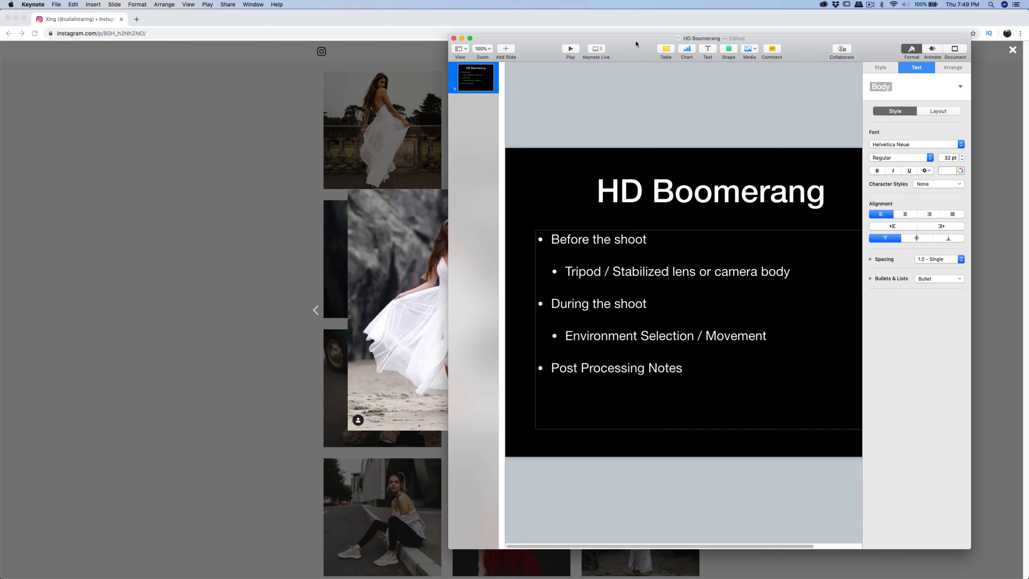
# - Move the Keynote window beside the post and highlight the Environment Selection / Movement line in the outline
pyautogui.moveTo(636, 44); pyautogui.dragTo(675, 30)
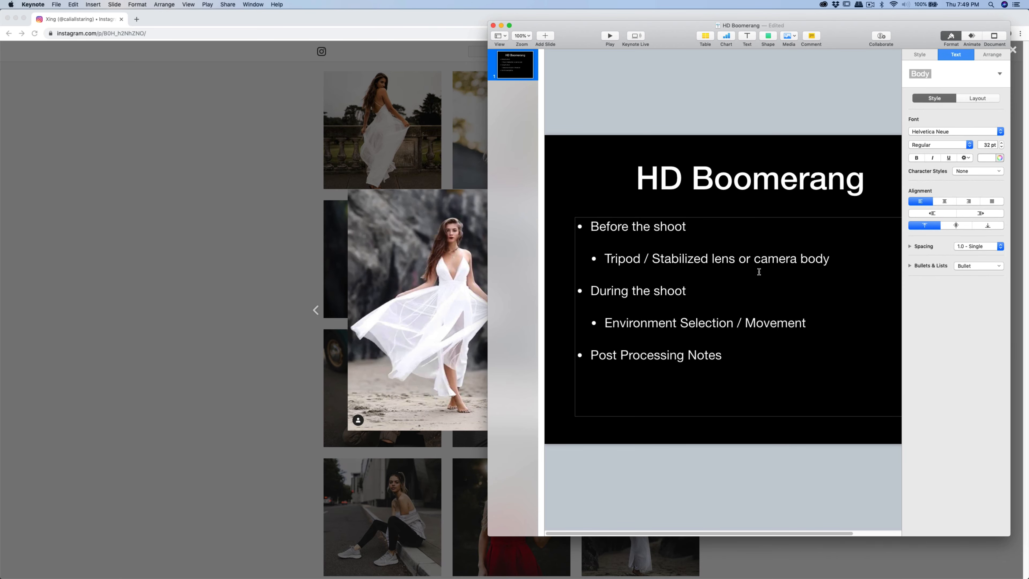
pyautogui.click(709, 260)
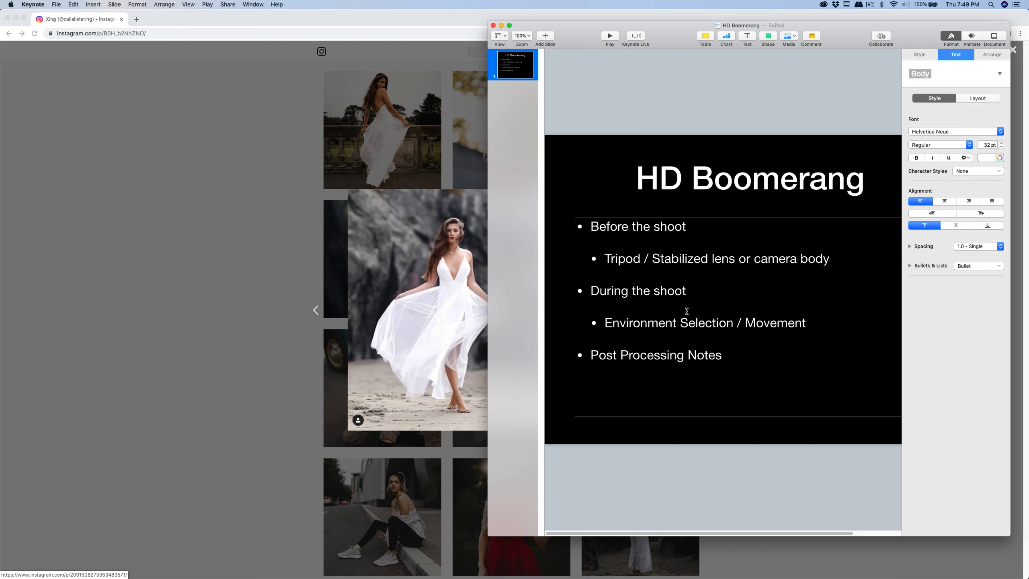
pyautogui.moveTo(604, 323); pyautogui.dragTo(806, 327)
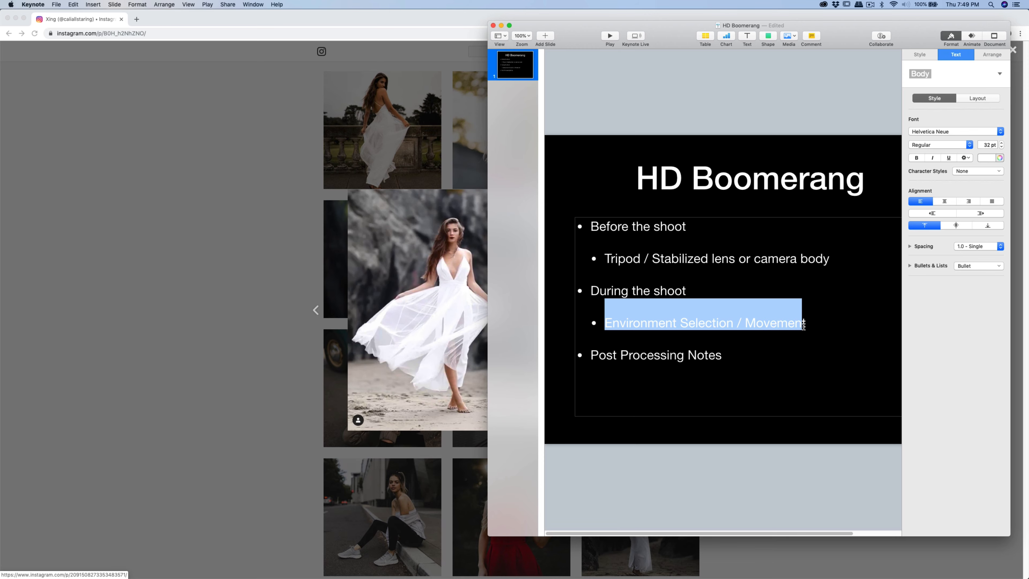
pyautogui.click(805, 324)
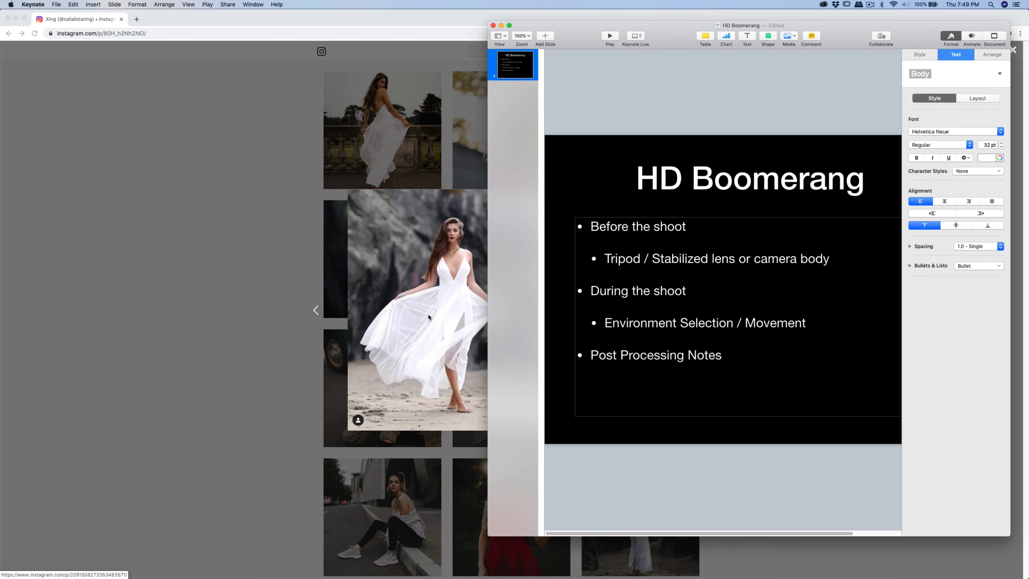
# - Return to Instagram, close the beach post, scroll up the grid, and open the post of the model on rocks in a blue dress
pyautogui.click(378, 248)
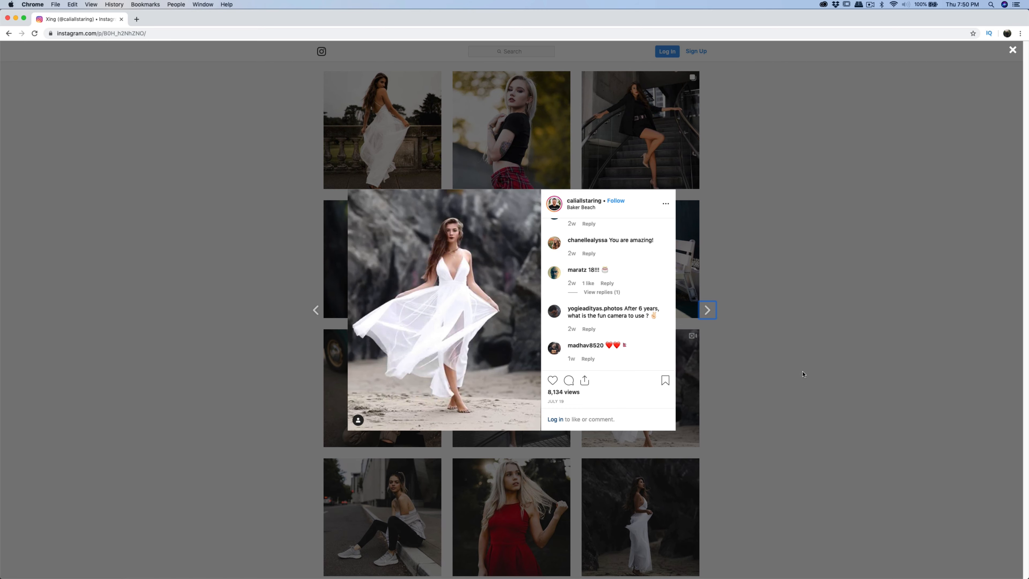
pyautogui.click(750, 372)
pyautogui.scroll(10, 750, 372)
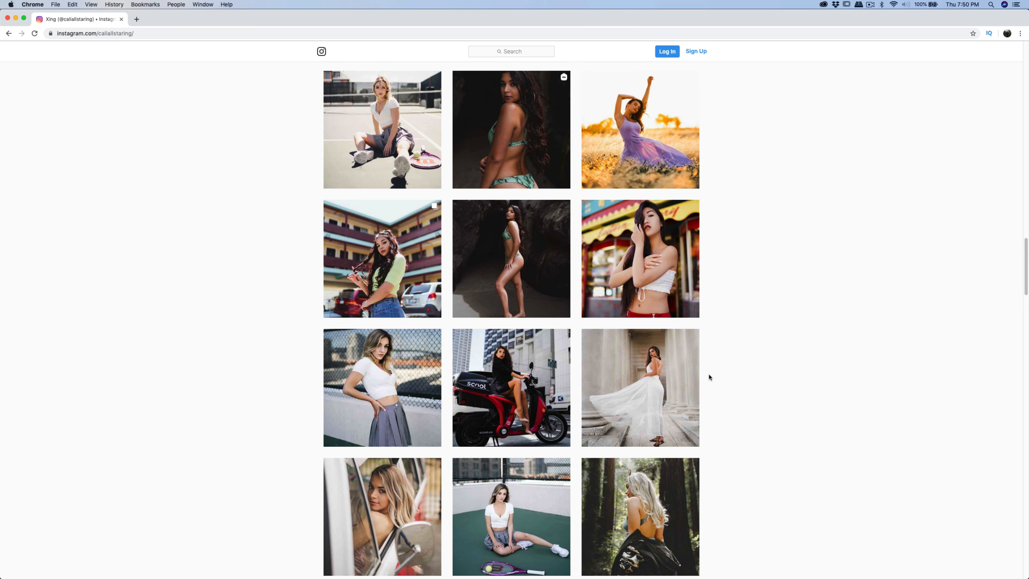
pyautogui.scroll(8, 713, 377)
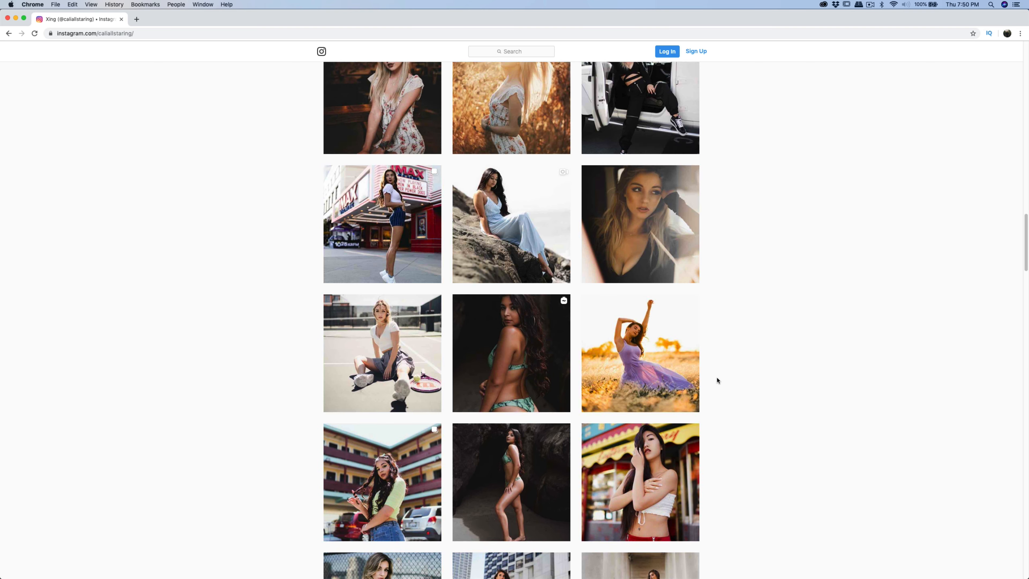
pyautogui.click(539, 366)
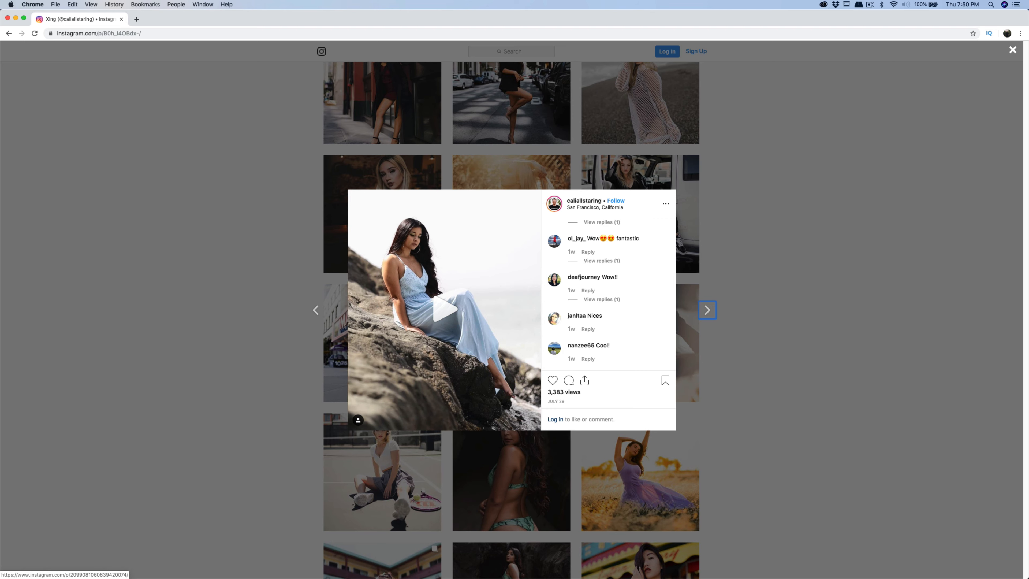
# - Switch to the Keynote slide and highlight the word Movement in the outline
pyautogui.press('super+Tab')
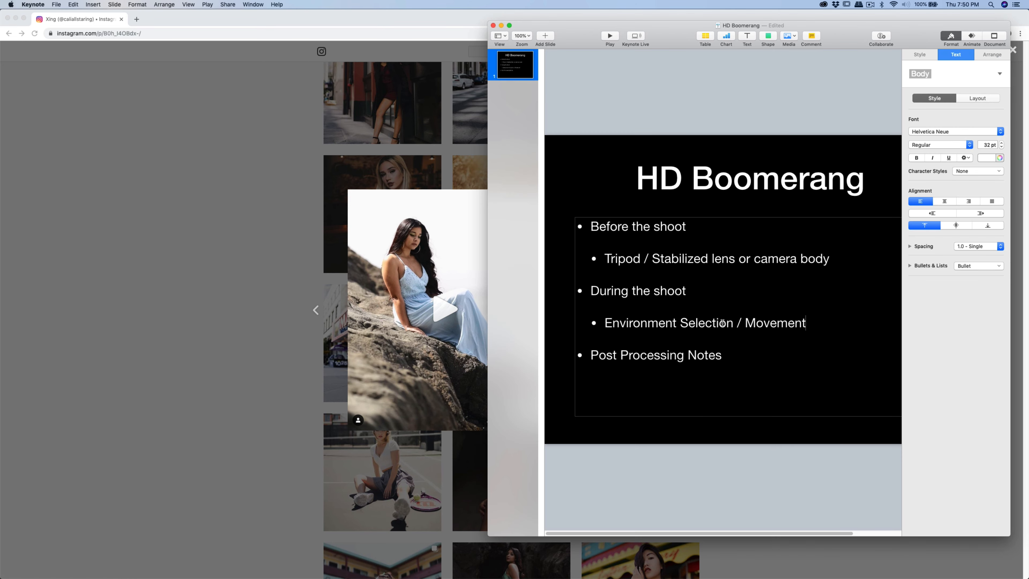
pyautogui.moveTo(750, 324); pyautogui.dragTo(809, 324)
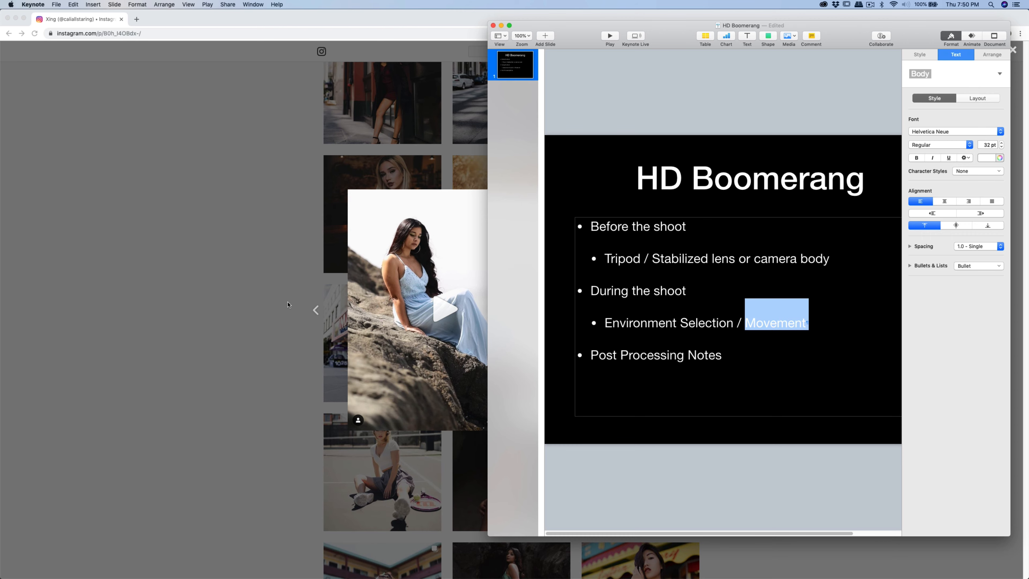
# - Return to Instagram and play the video of the model sitting on the rocks
pyautogui.click(409, 299)
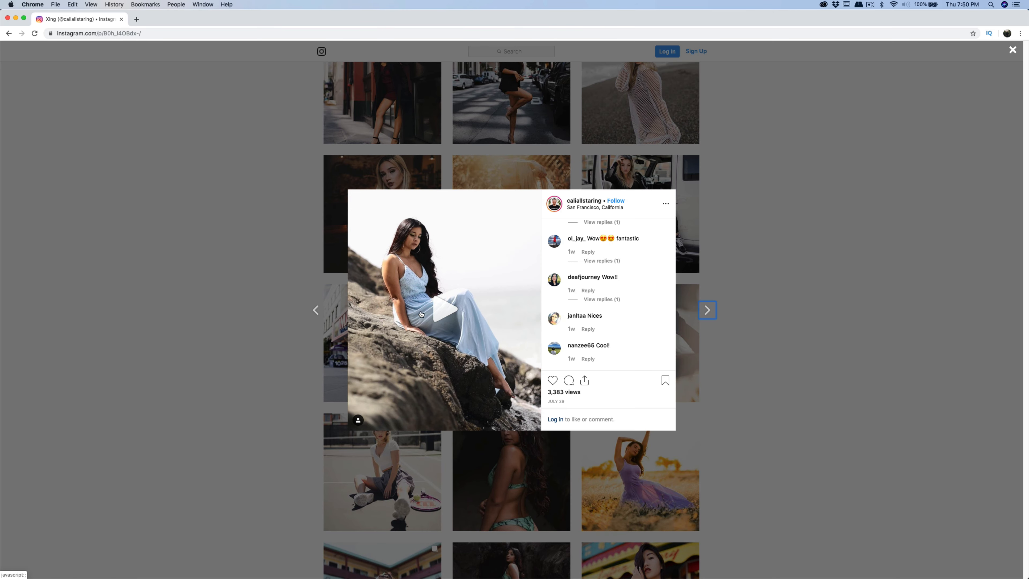
pyautogui.click(448, 313)
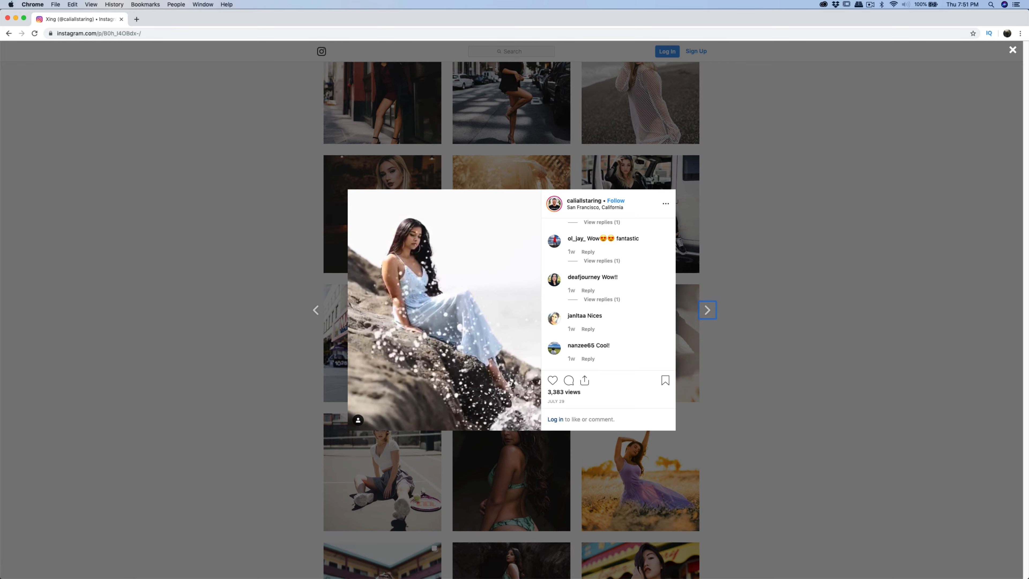
# - Switch back to the Keynote slide, deselect Movement, and highlight the Post Processing Notes line
pyautogui.press('super+Tab')
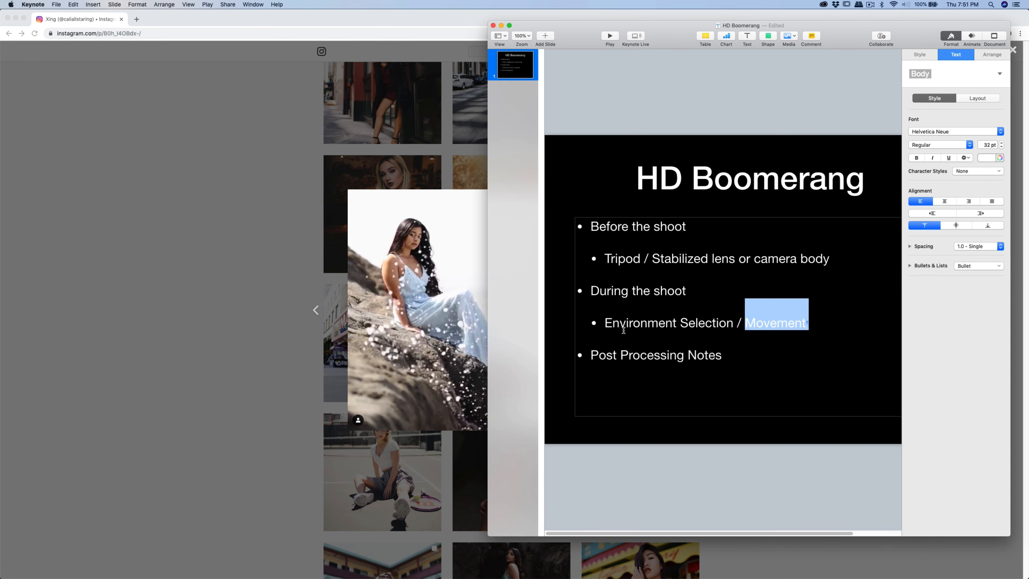
pyautogui.click(754, 326)
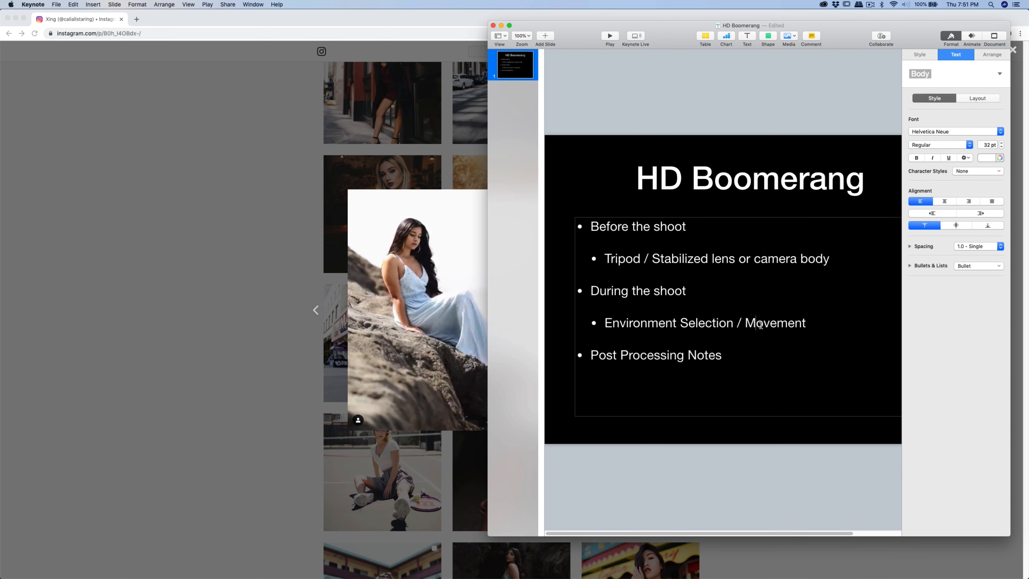
pyautogui.moveTo(592, 356); pyautogui.dragTo(727, 357)
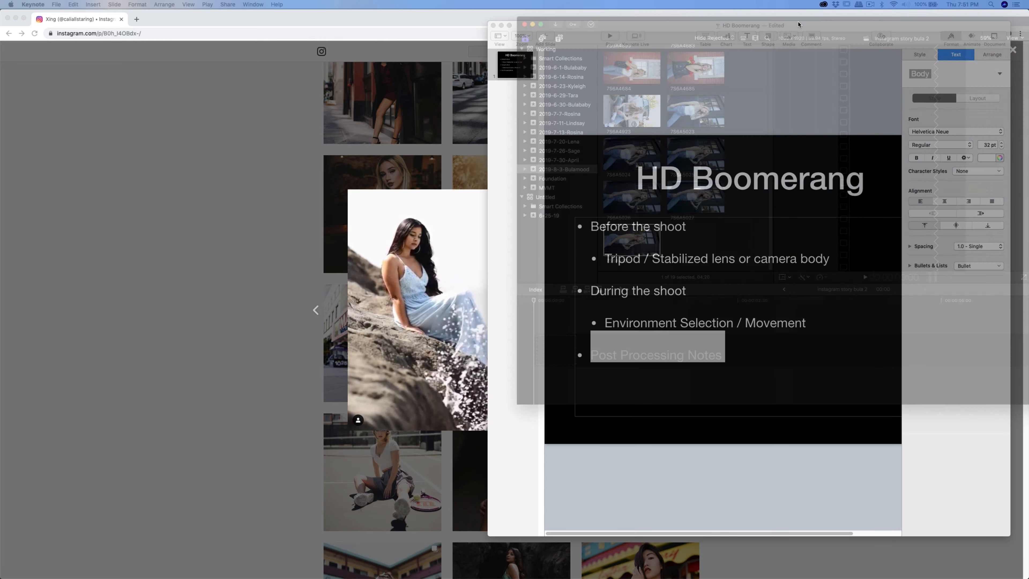
# - Bring up the Final Cut Pro window and maximize it
pyautogui.moveTo(798, 25); pyautogui.dragTo(449, 28)
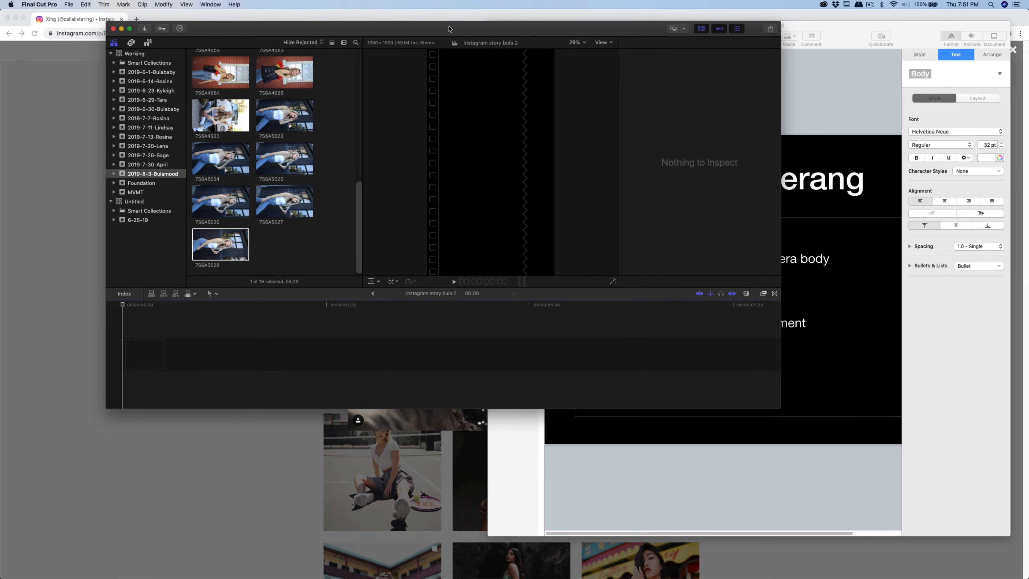
pyautogui.doubleClick(433, 31)
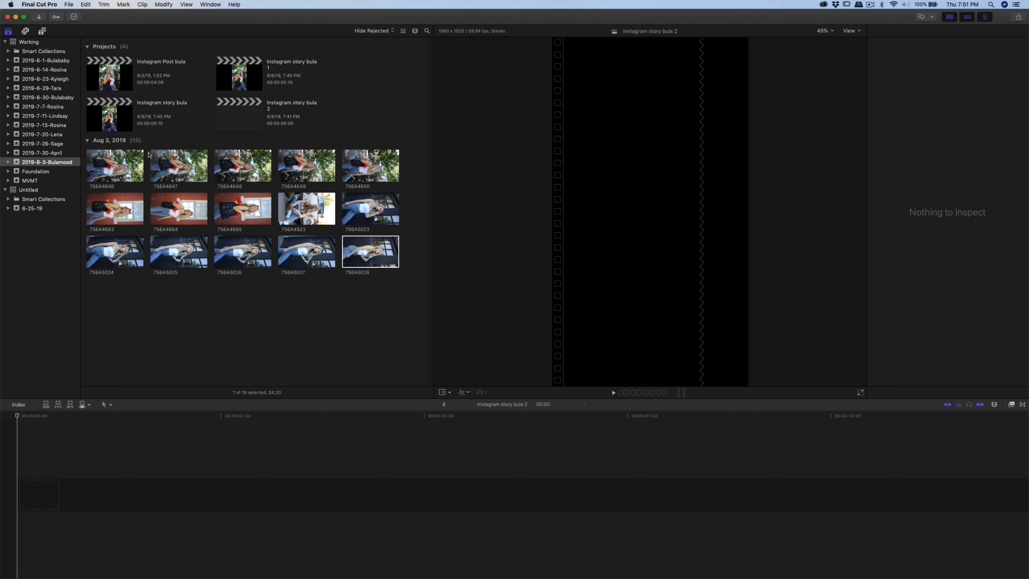
# - Preview clip 756A5028 in the viewer and append it to the Instagram story bula 2 timeline, then select it
pyautogui.click(165, 256)
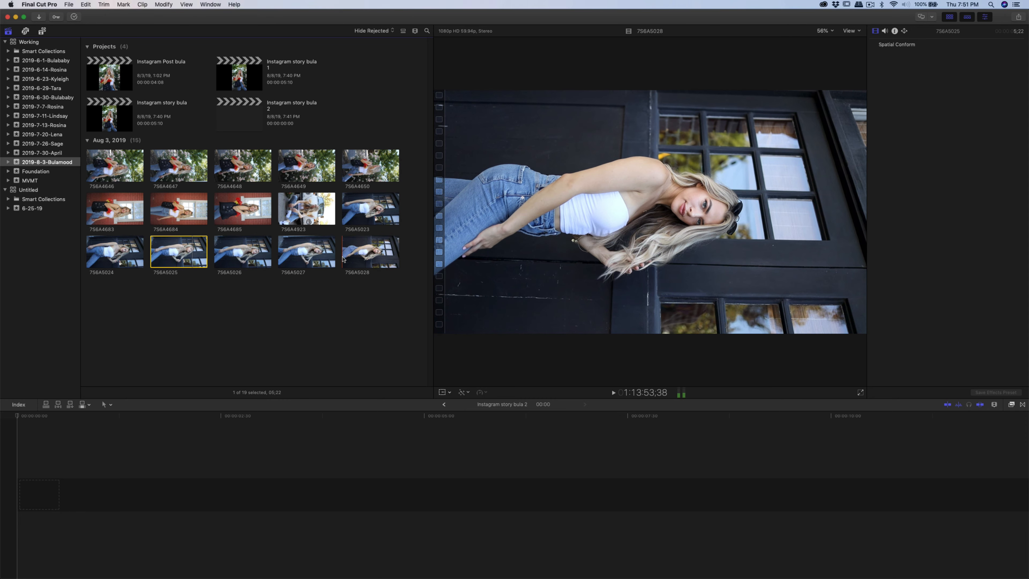
pyautogui.click(343, 259)
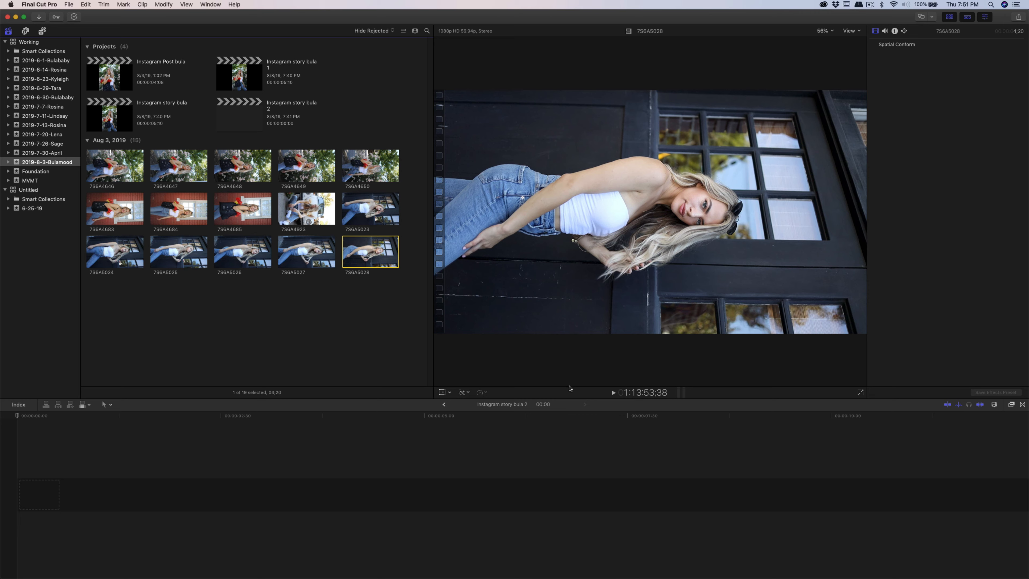
pyautogui.click(612, 392)
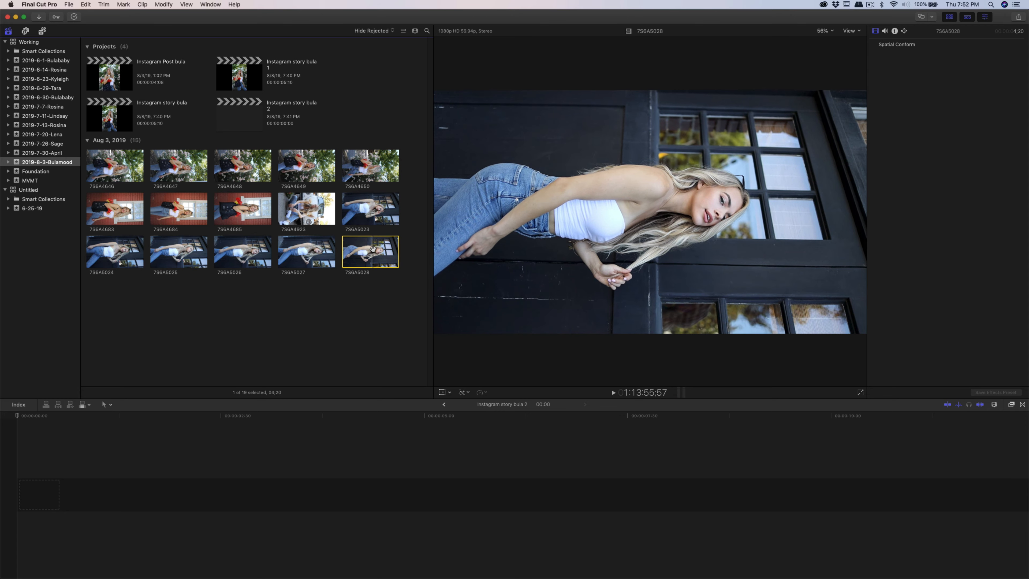
pyautogui.press('e')
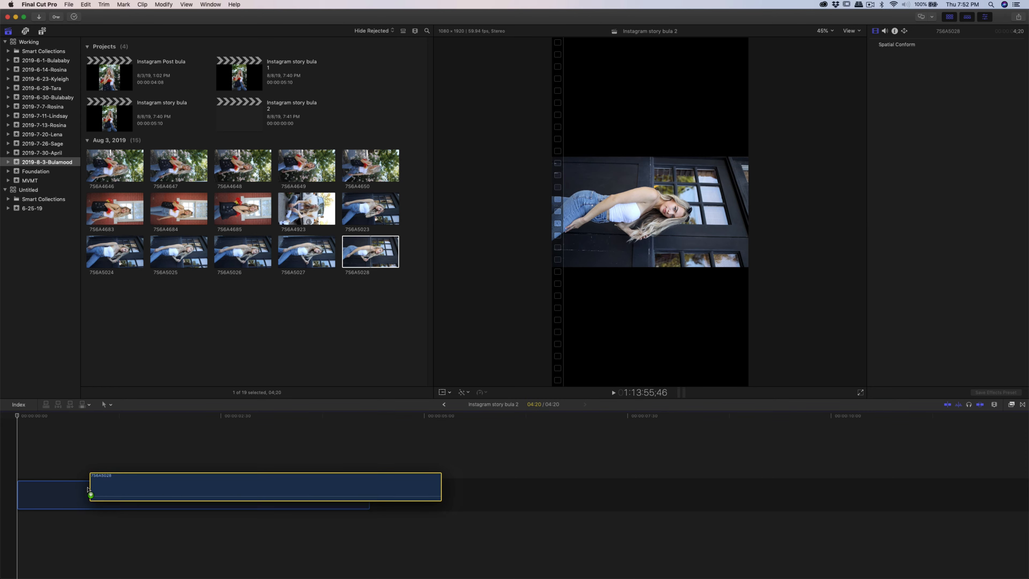
pyautogui.click(113, 495)
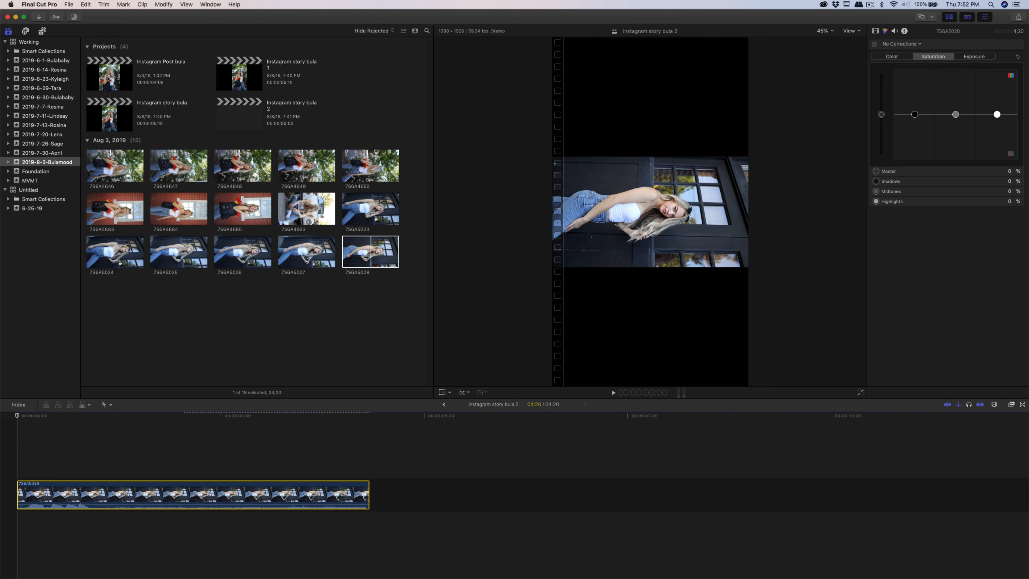
# - Open the Instagram Post bula project, return to Instagram story bula 2, and select its clip in the timeline
pyautogui.doubleClick(109, 78)
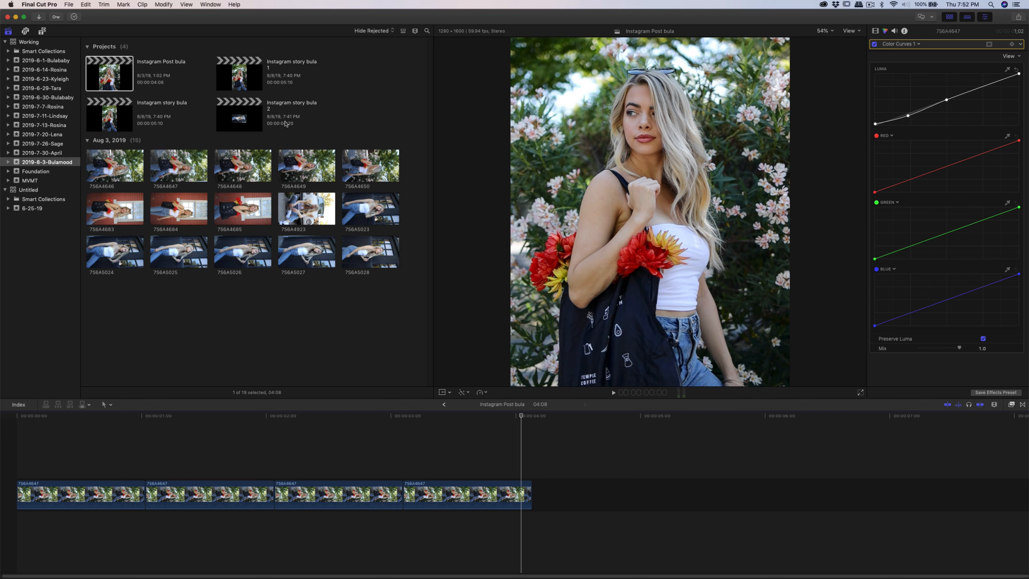
pyautogui.doubleClick(253, 114)
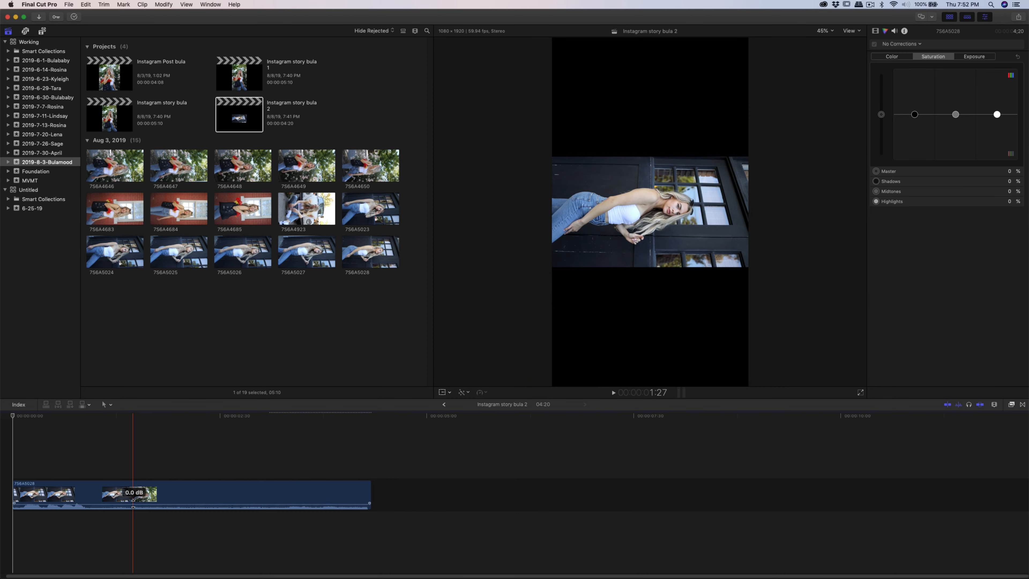
pyautogui.click(94, 476)
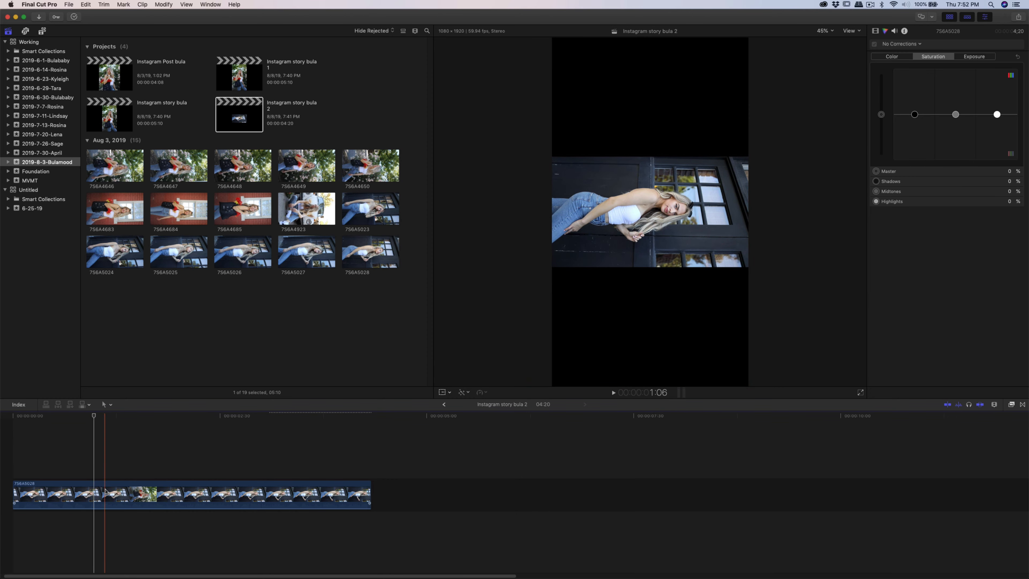
pyautogui.click(103, 488)
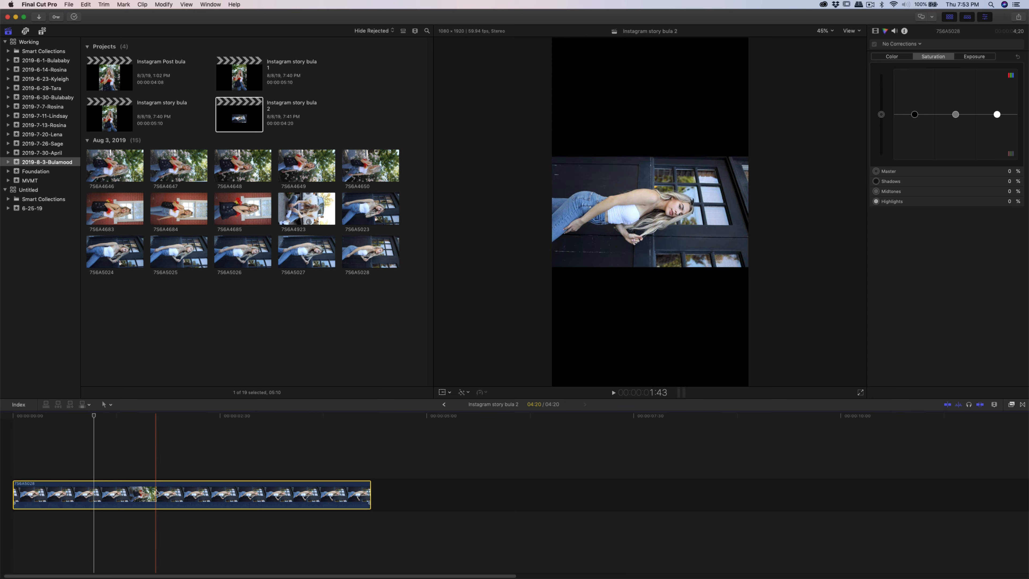
pyautogui.click(123, 493)
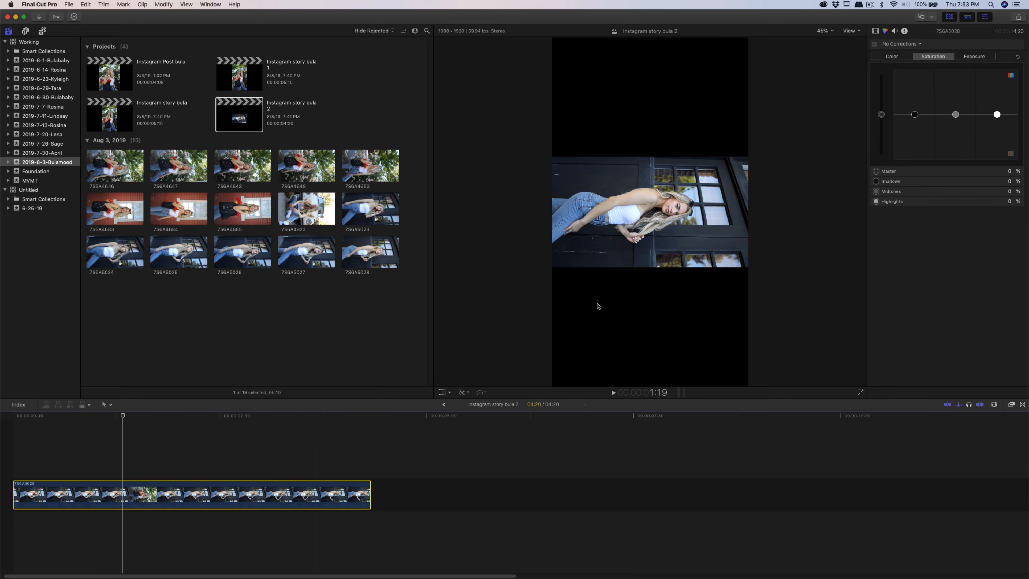
# - With the Transform tool, rotate the clip upright and scale it to about 186% to fill the vertical story frame
pyautogui.click(442, 392)
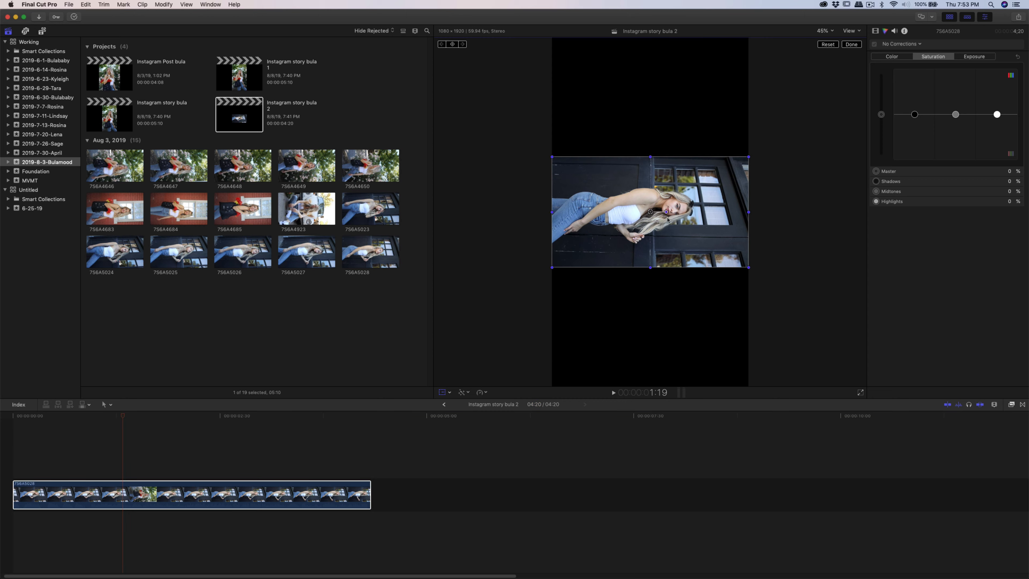
pyautogui.moveTo(666, 212); pyautogui.dragTo(648, 32)
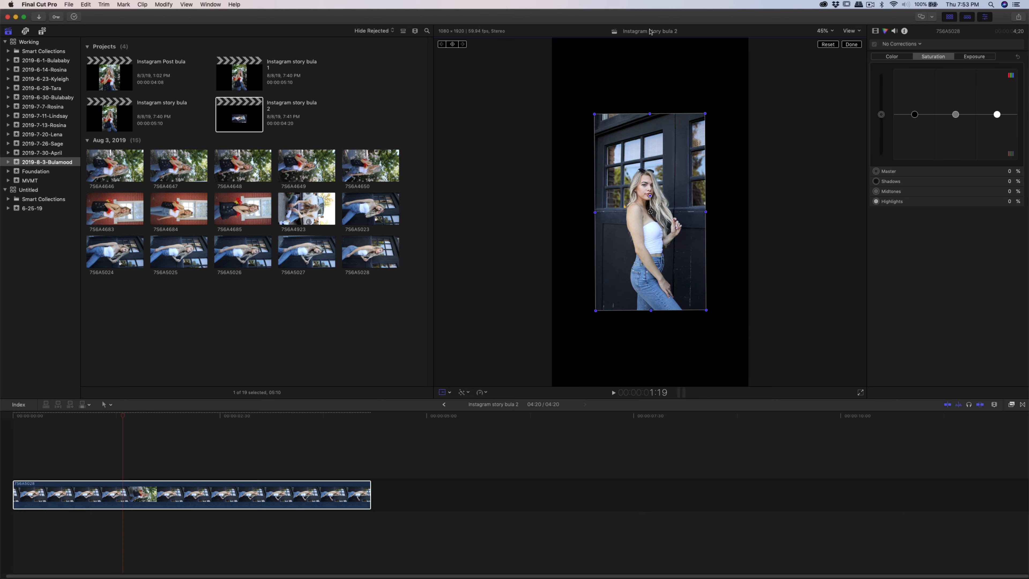
pyautogui.moveTo(706, 310); pyautogui.dragTo(753, 375)
pyautogui.moveTo(651, 195); pyautogui.dragTo(645, 72)
pyautogui.moveTo(655, 155); pyautogui.dragTo(656, 154)
pyautogui.moveTo(688, 300); pyautogui.dragTo(679, 235)
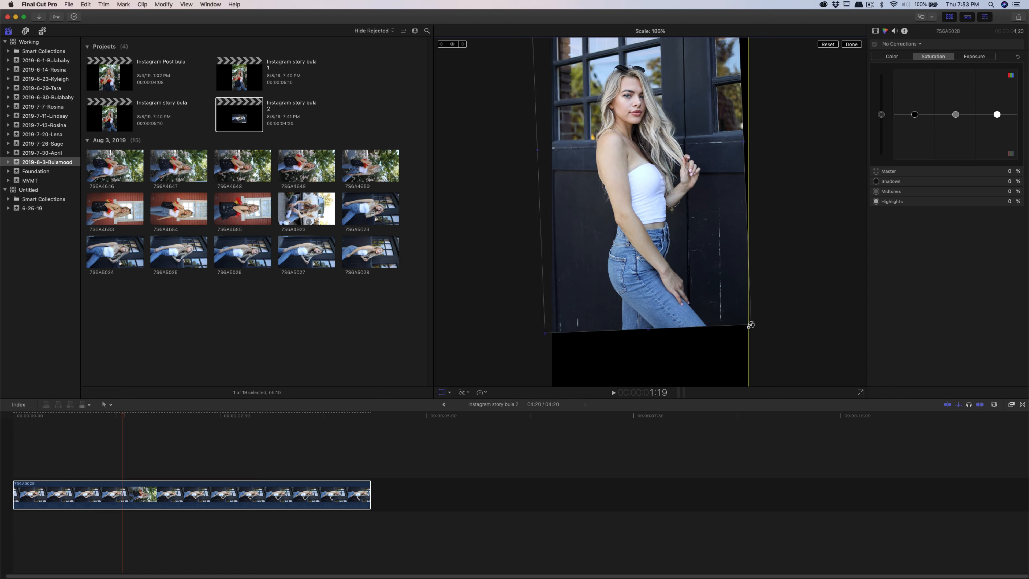
pyautogui.moveTo(730, 308); pyautogui.dragTo(762, 359)
pyautogui.moveTo(723, 304); pyautogui.dragTo(730, 330)
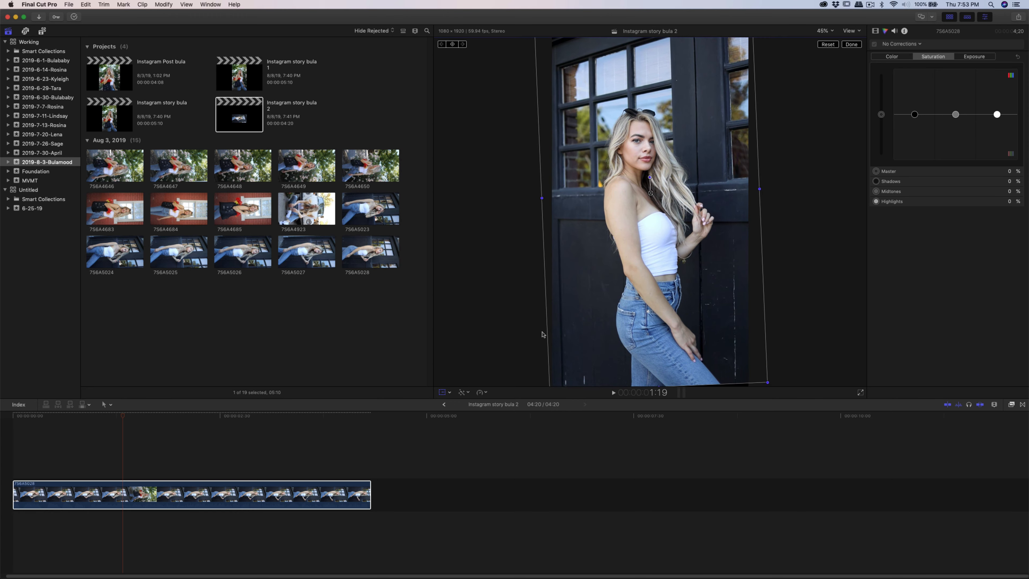
pyautogui.moveTo(646, 258); pyautogui.dragTo(643, 256)
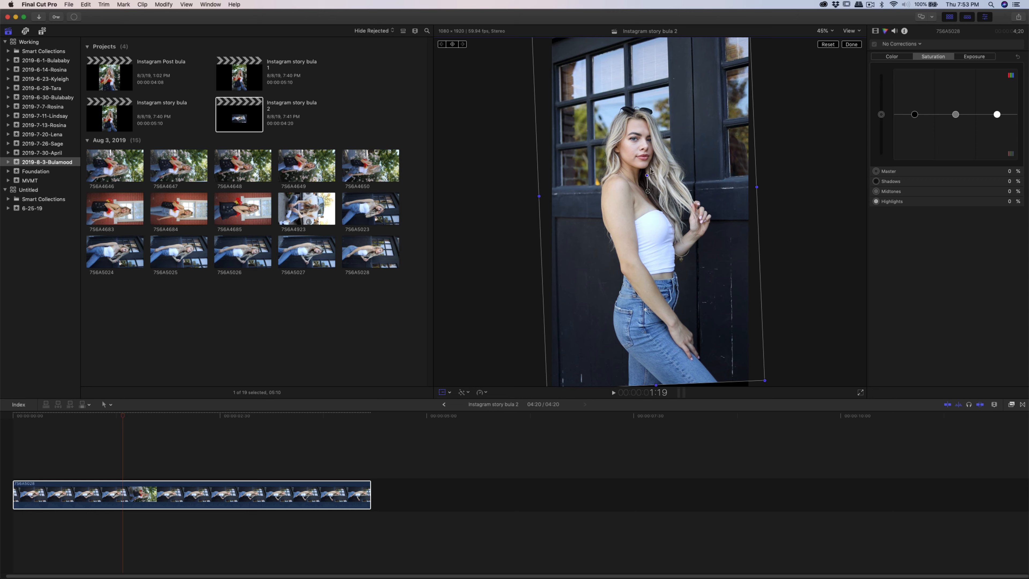
pyautogui.moveTo(647, 175); pyautogui.dragTo(644, 61)
pyautogui.moveTo(656, 138); pyautogui.dragTo(657, 149)
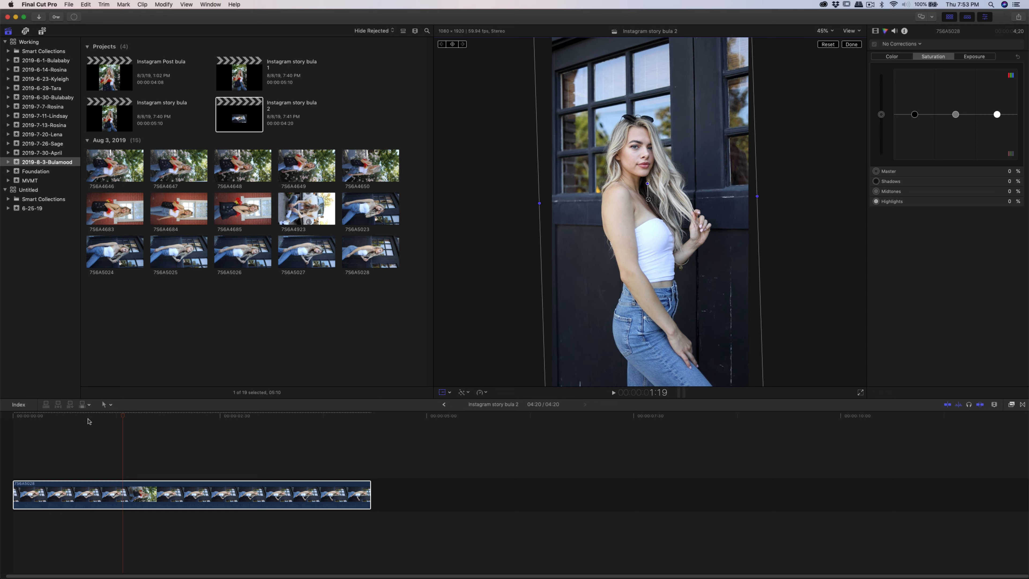
# - Reposition the playhead near the start of the timeline and reselect the story clip
pyautogui.click(979, 410)
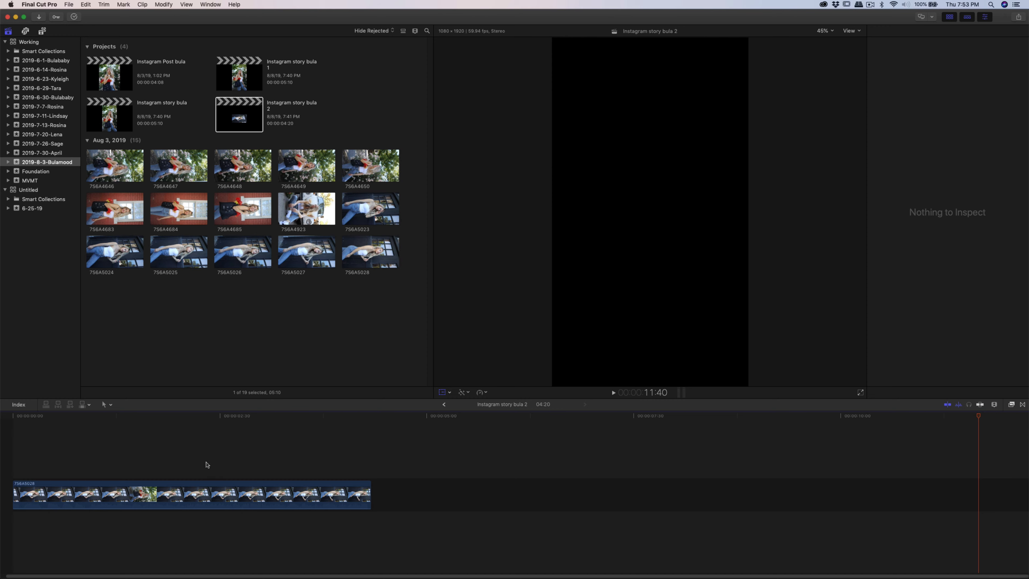
pyautogui.click(61, 450)
pyautogui.click(16, 486)
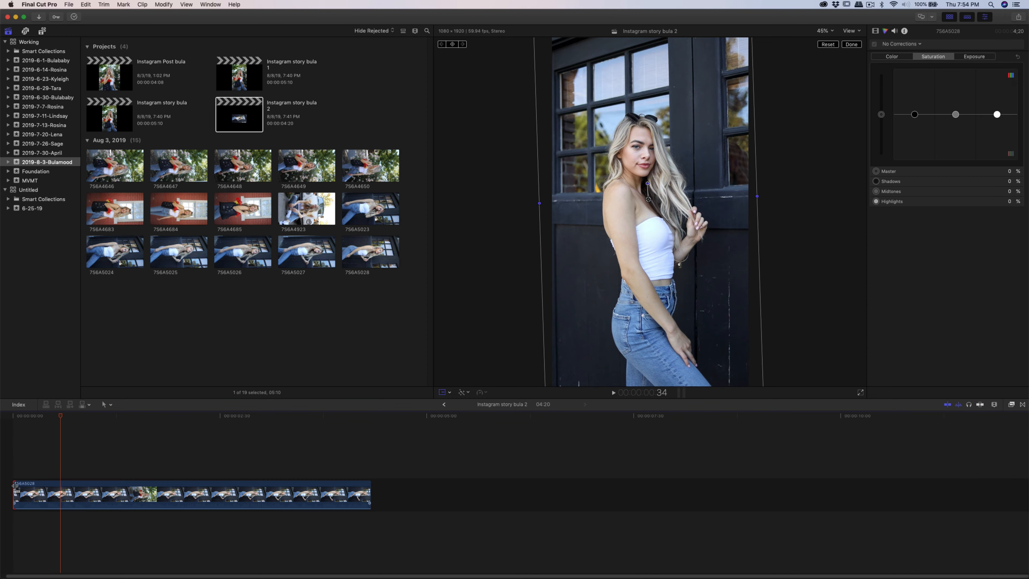
# - Trim the end of the story clip so it runs about 2:32 in the timeline
pyautogui.moveTo(16, 486); pyautogui.dragTo(110, 497)
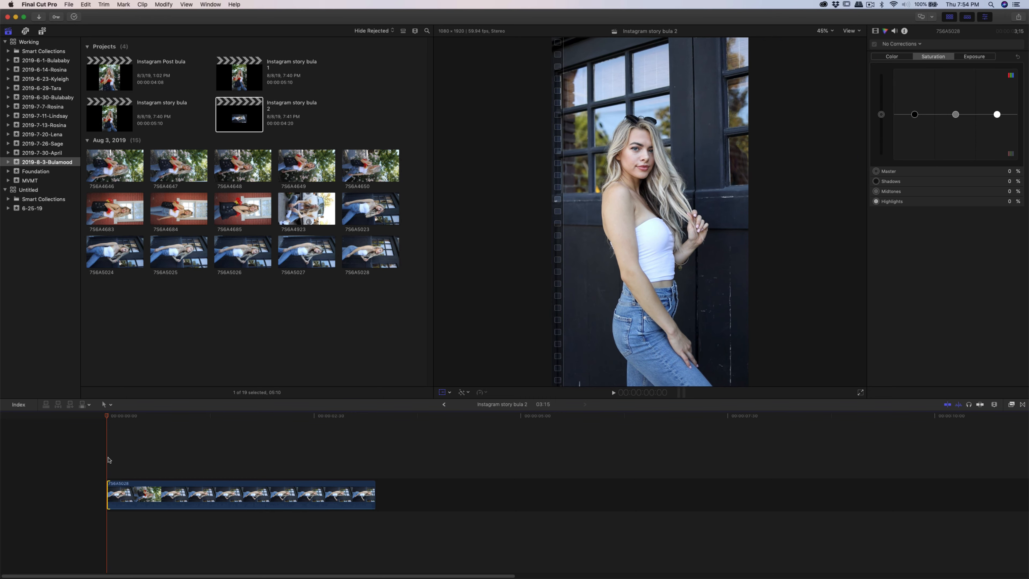
pyautogui.moveTo(107, 421); pyautogui.dragTo(357, 454)
pyautogui.moveTo(374, 495); pyautogui.dragTo(319, 498)
pyautogui.click(320, 459)
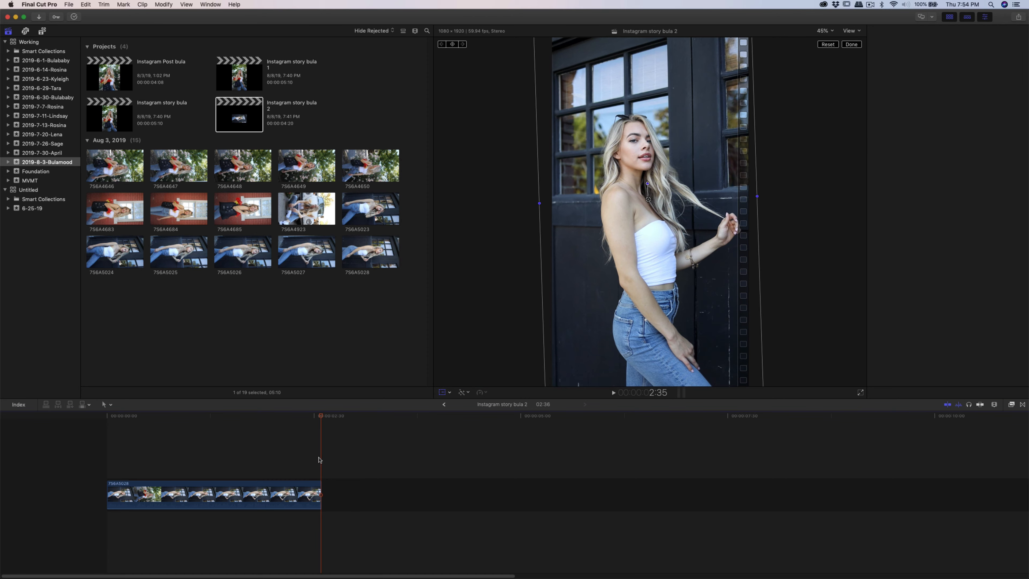
pyautogui.moveTo(320, 416)
pyautogui.mouseDown()
pyautogui.moveTo(202, 425)
pyautogui.moveTo(323, 441)
pyautogui.moveTo(196, 453)
pyautogui.moveTo(278, 457)
pyautogui.moveTo(336, 490)
pyautogui.mouseUp()
pyautogui.moveTo(309, 423); pyautogui.dragTo(273, 430)
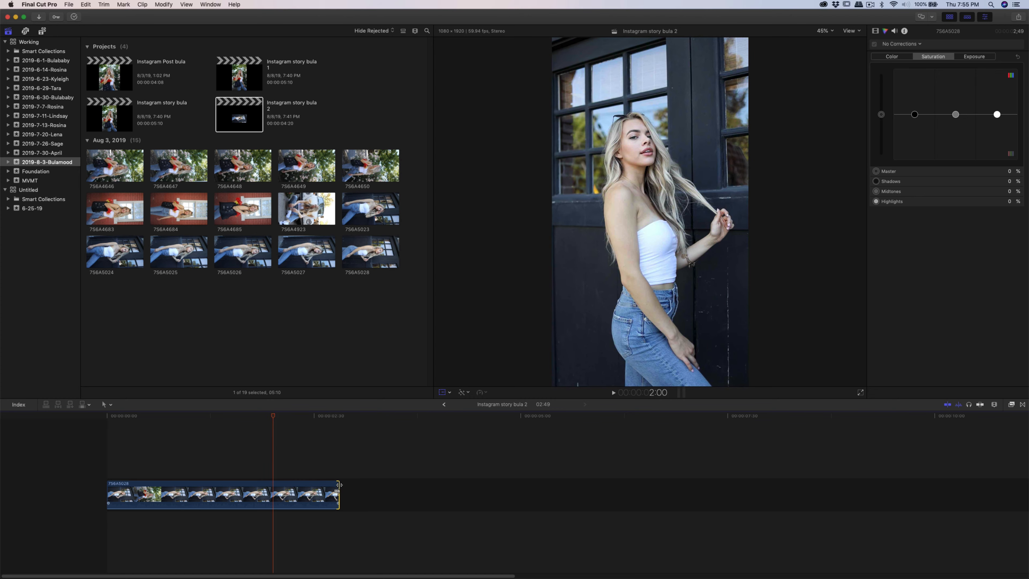
pyautogui.moveTo(339, 487); pyautogui.dragTo(328, 487)
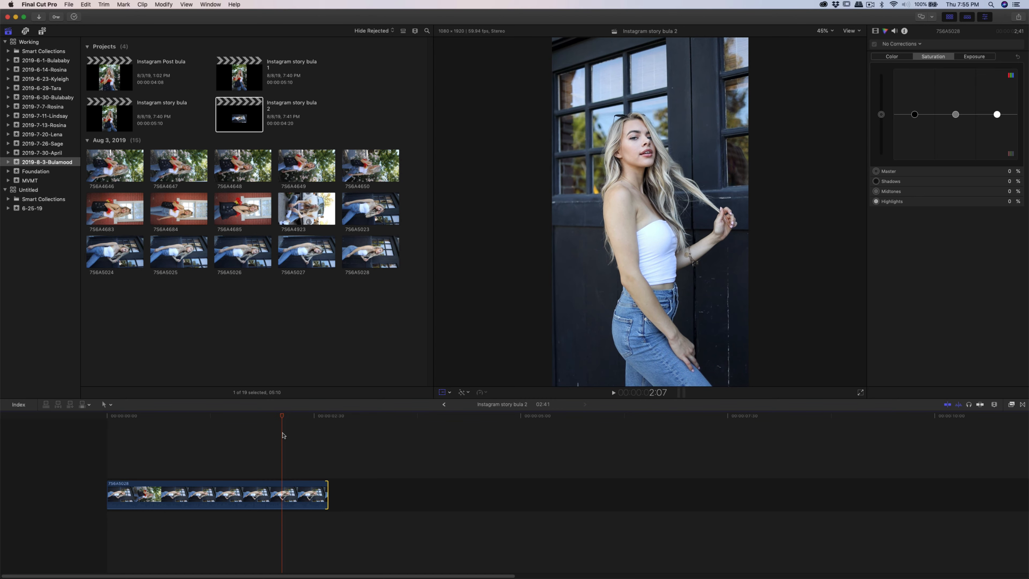
pyautogui.moveTo(326, 487)
pyautogui.mouseDown()
pyautogui.moveTo(292, 487)
pyautogui.moveTo(320, 488)
pyautogui.moveTo(313, 482)
pyautogui.mouseUp()
pyautogui.moveTo(281, 418); pyautogui.dragTo(92, 438)
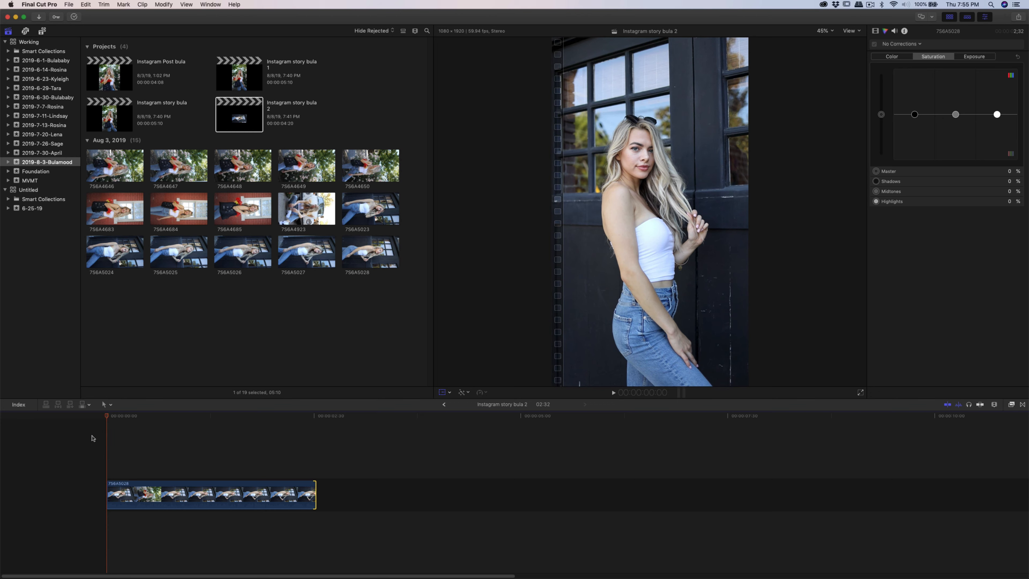
# - Apply a Color Board to the clip and lower saturation of shadows to -11% and midtones to -8%
pyautogui.click(249, 504)
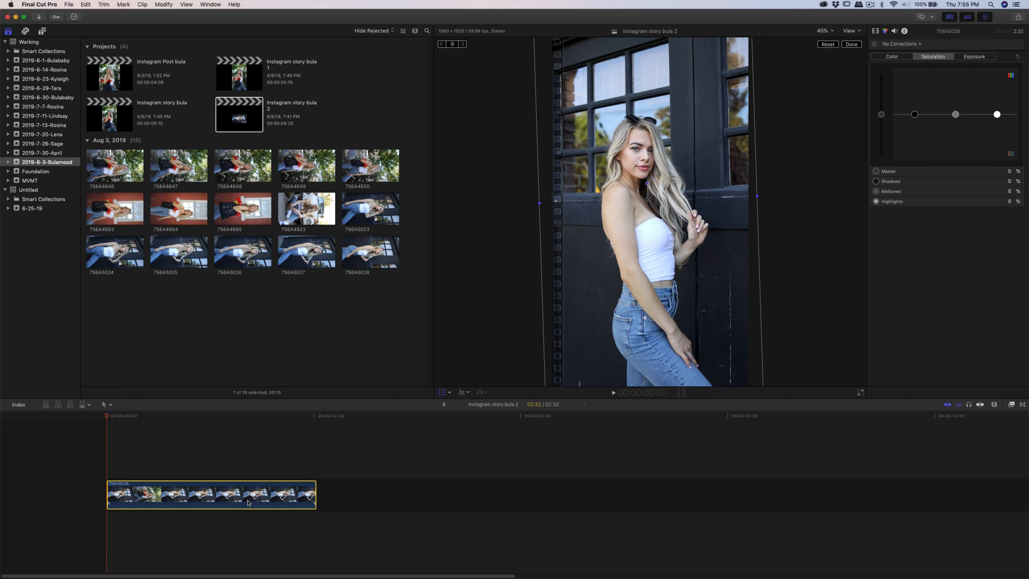
pyautogui.click(889, 47)
pyautogui.click(896, 60)
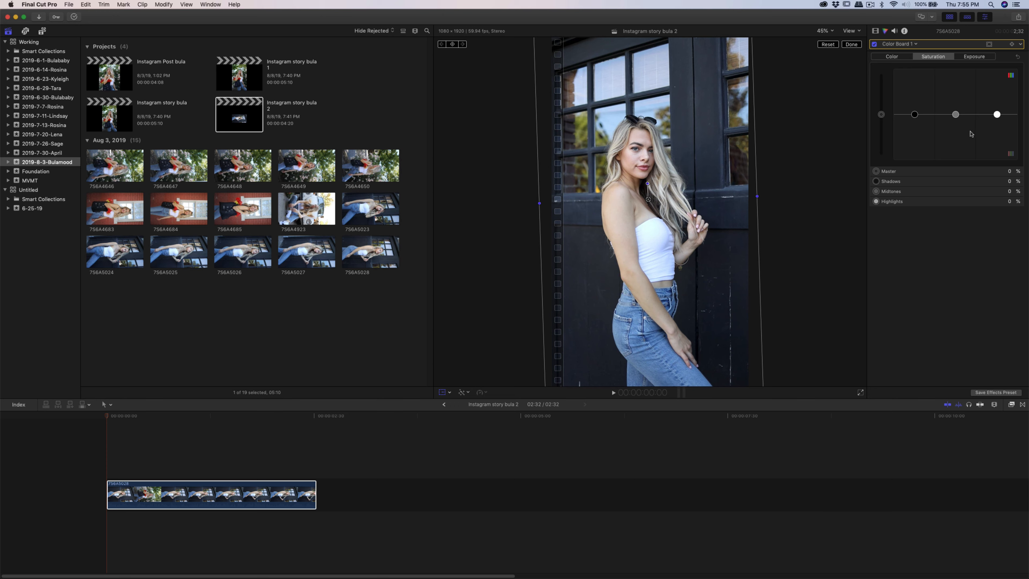
pyautogui.moveTo(957, 118); pyautogui.dragTo(957, 122)
pyautogui.click(914, 115)
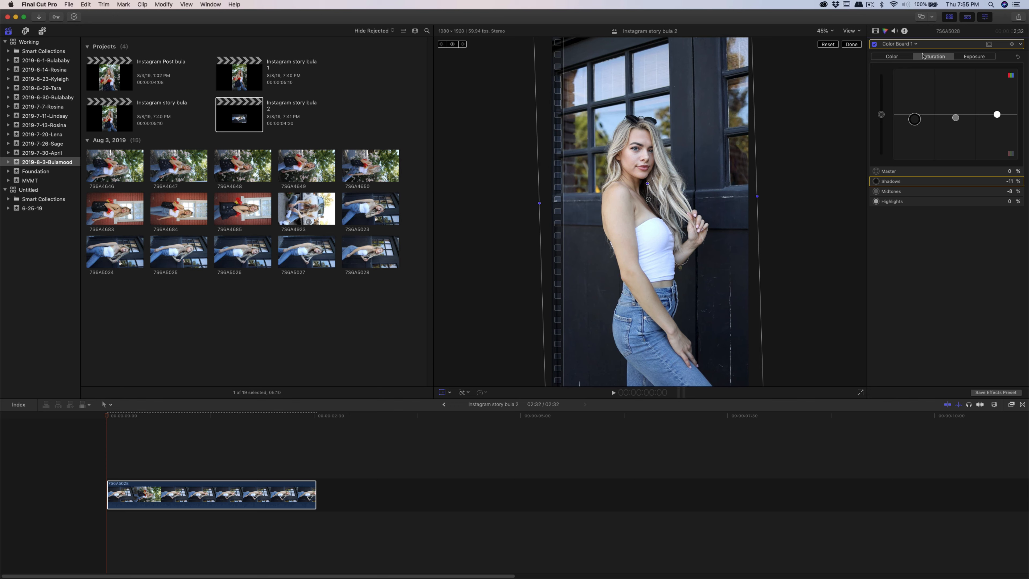
# - Switch the correction to Color Curves and adjust the luma curve of the clip
pyautogui.click(909, 45)
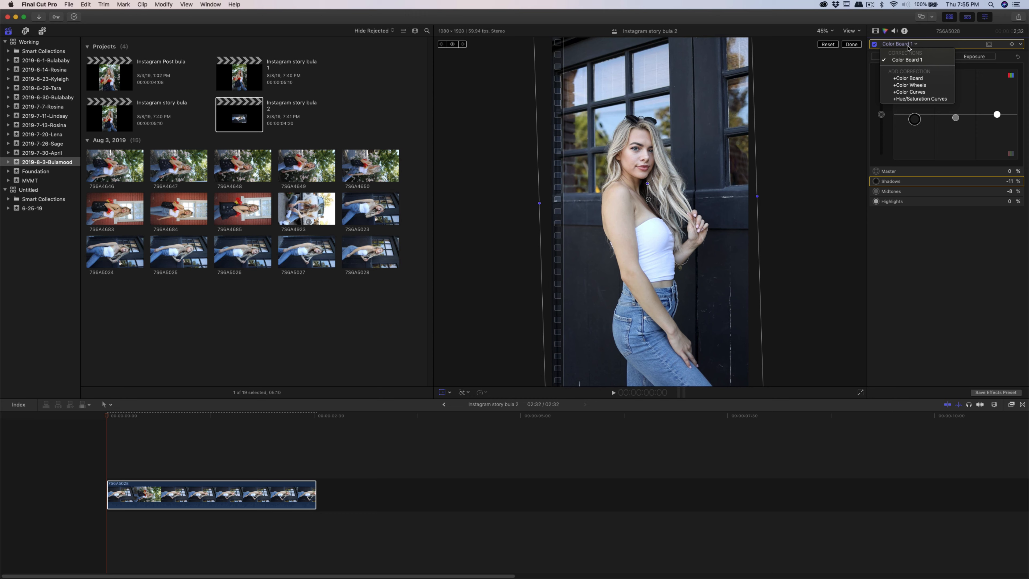
pyautogui.click(918, 94)
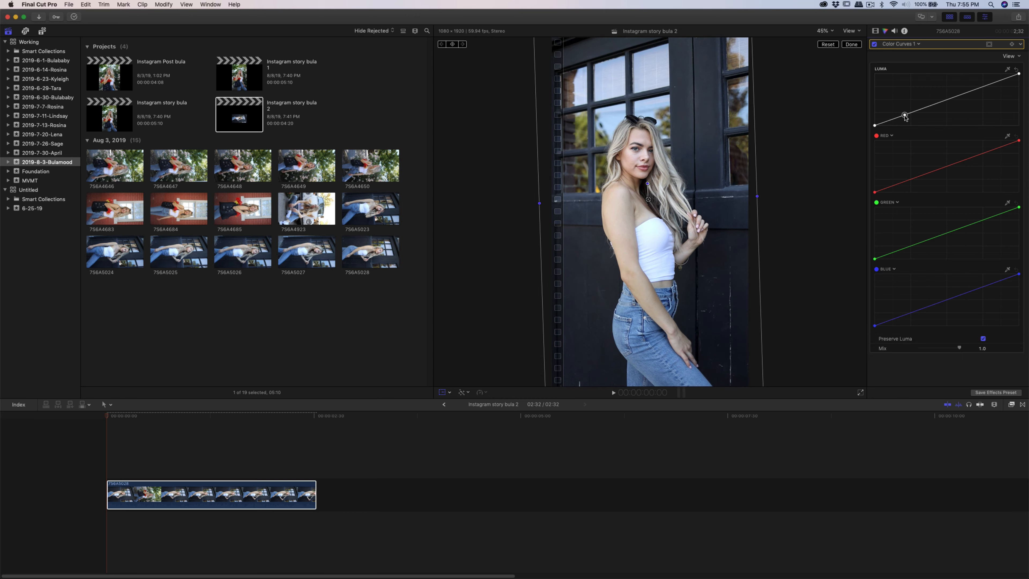
pyautogui.moveTo(904, 115); pyautogui.dragTo(905, 119)
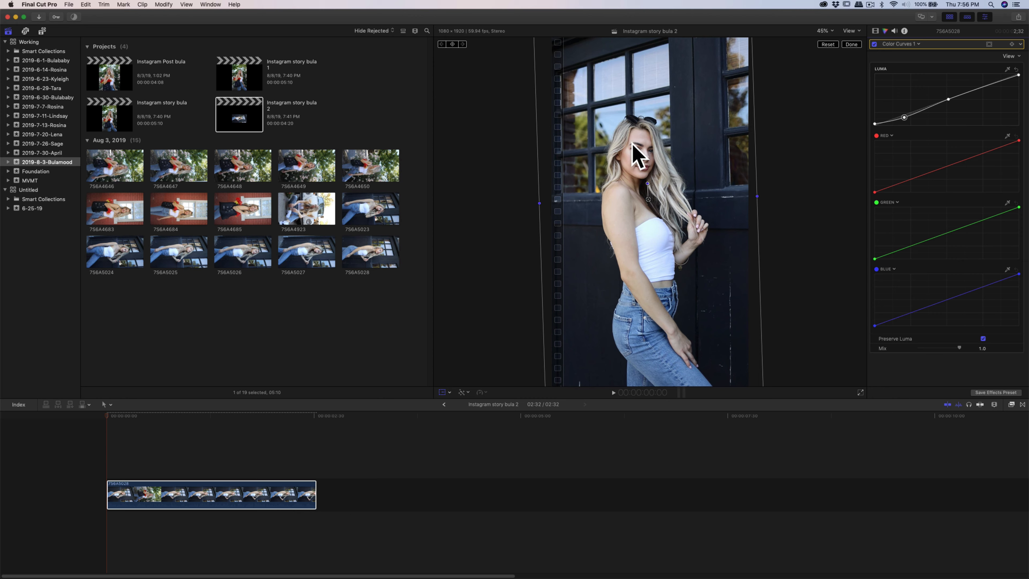
# - Paste a copy of the clip directly after the first clip in the timeline
pyautogui.click(155, 495)
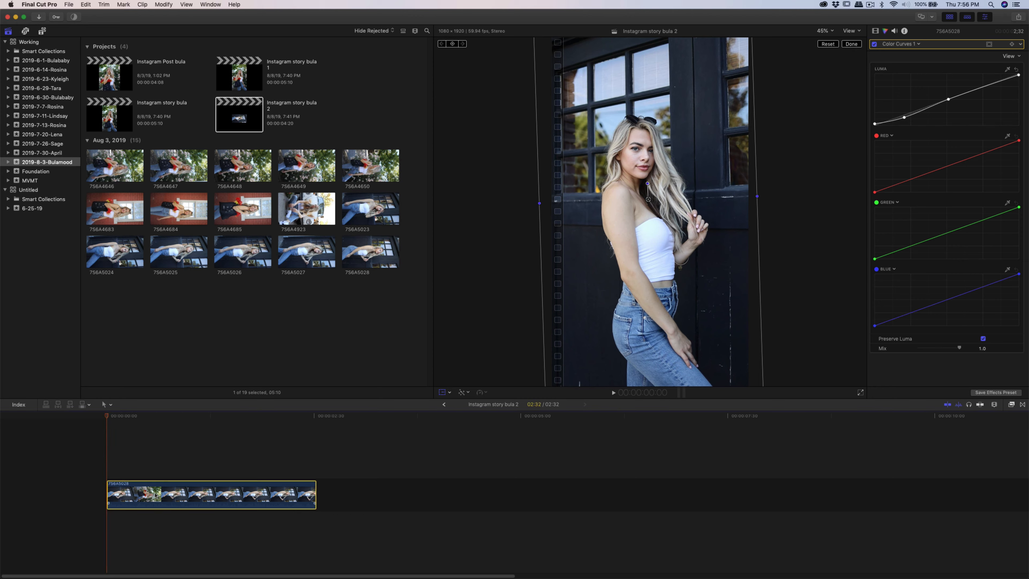
pyautogui.click(163, 494)
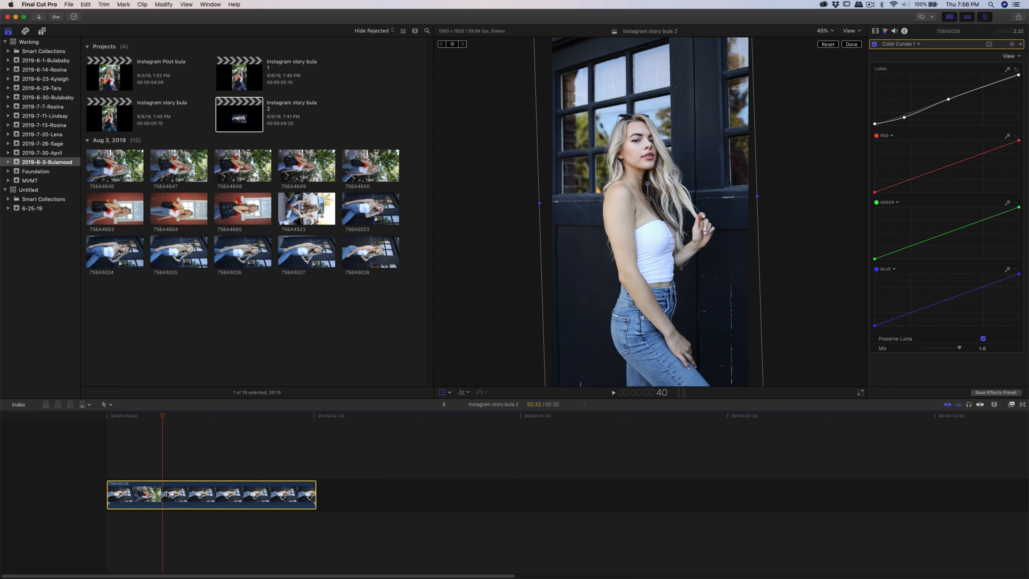
pyautogui.click(310, 443)
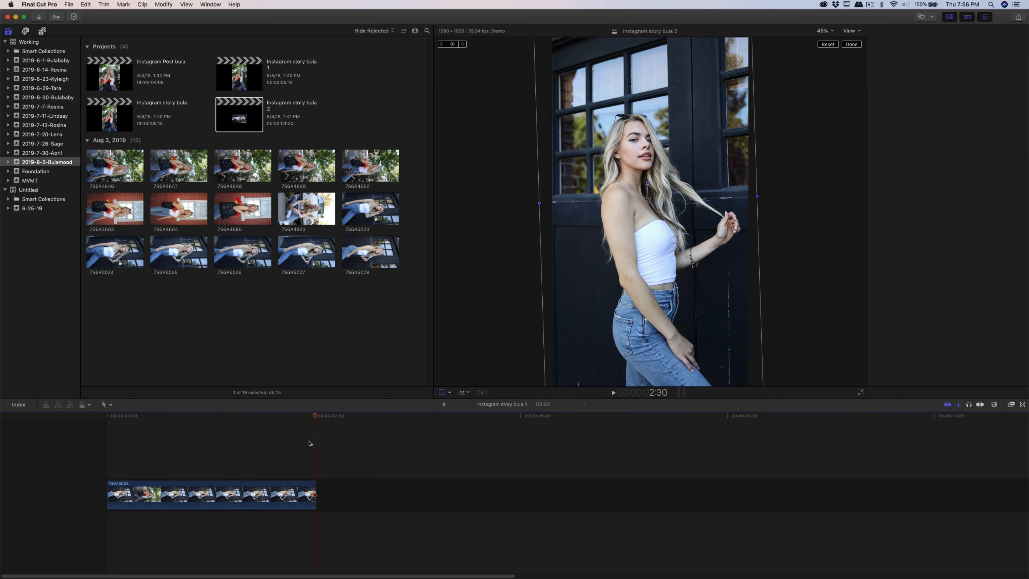
pyautogui.moveTo(316, 420)
pyautogui.mouseDown()
pyautogui.moveTo(301, 423)
pyautogui.moveTo(316, 425)
pyautogui.mouseUp()
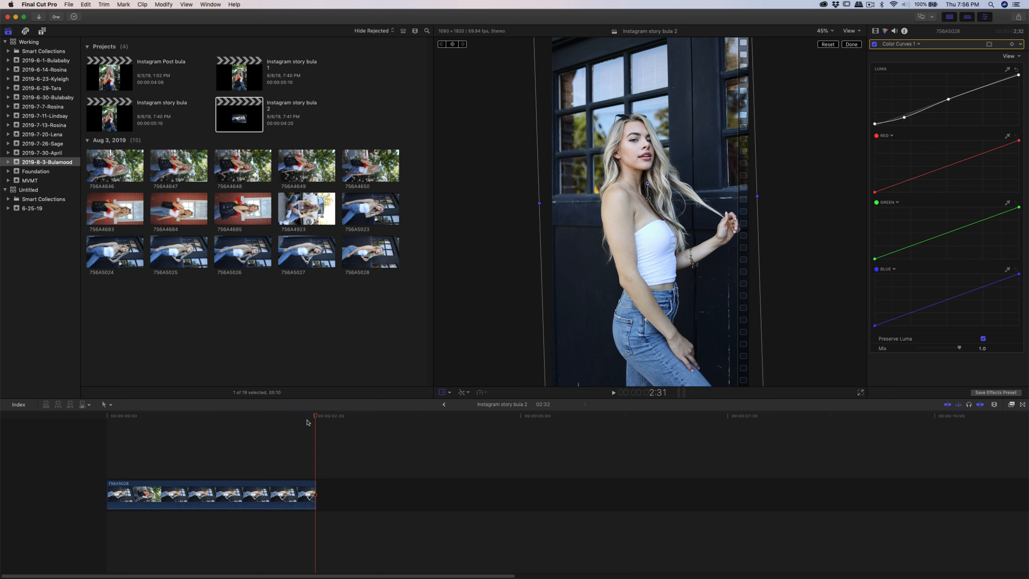
pyautogui.moveTo(315, 417); pyautogui.dragTo(318, 420)
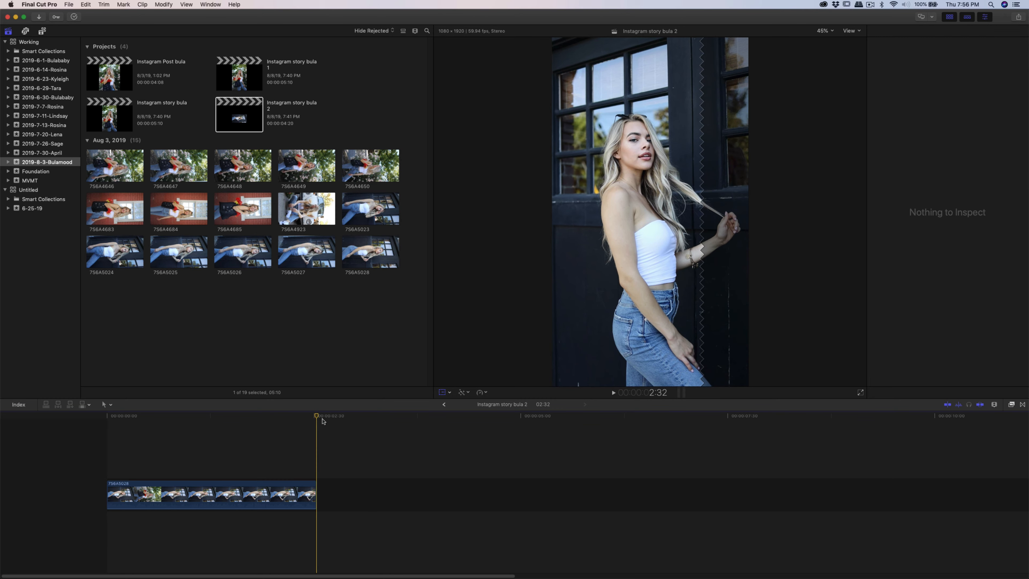
pyautogui.press('super+v')
# - Reverse the second clip with the retime Reverse Clip option
pyautogui.click(307, 468)
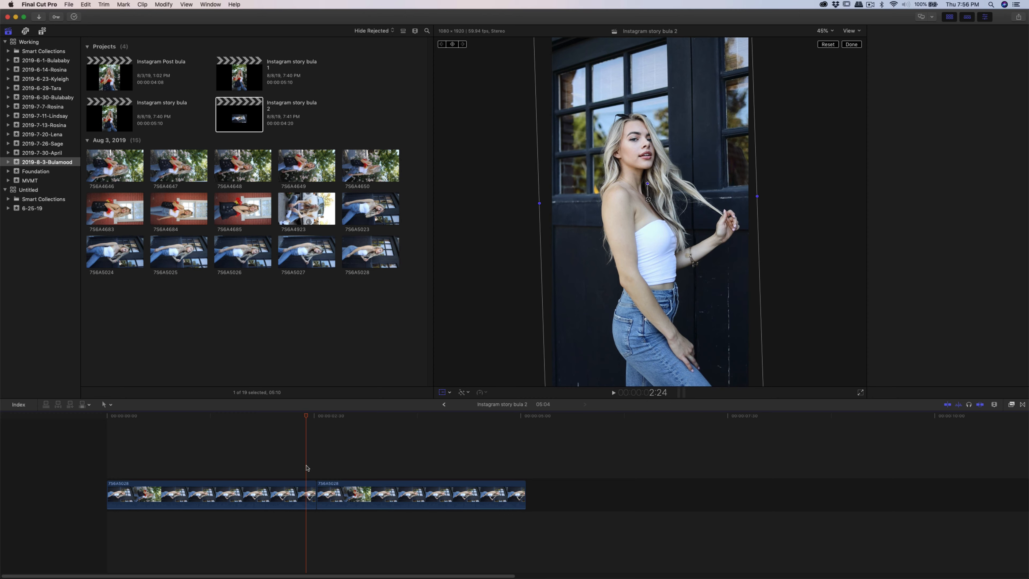
pyautogui.click(372, 484)
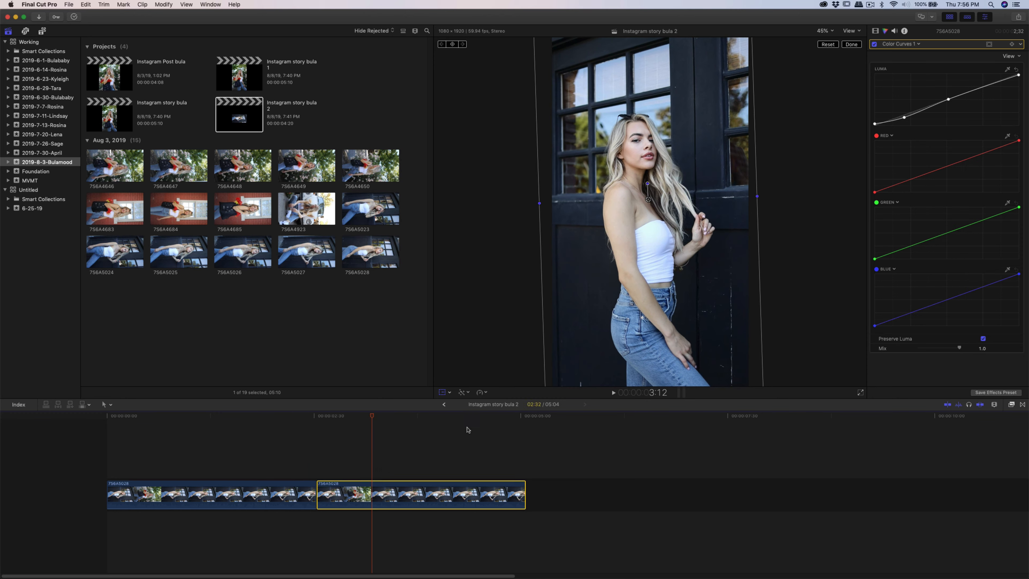
pyautogui.click(480, 393)
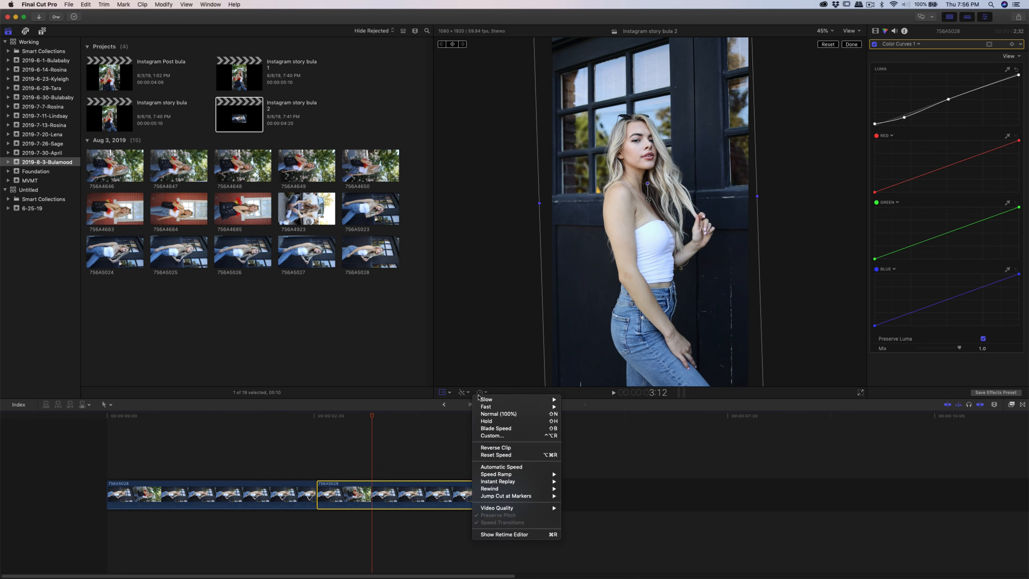
pyautogui.click(517, 448)
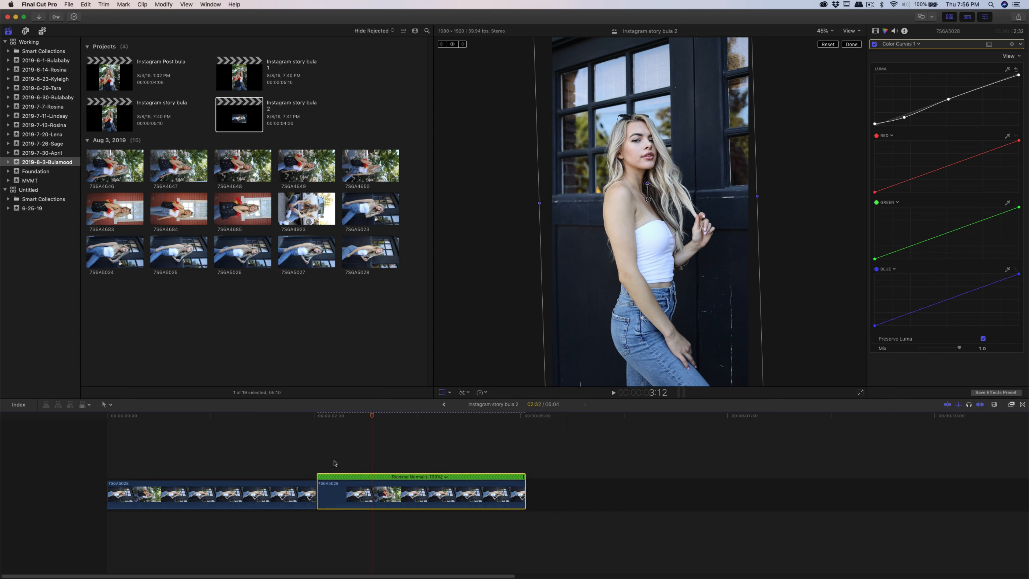
# - Play the timeline from the start to preview the forward and reversed clips
pyautogui.click(297, 470)
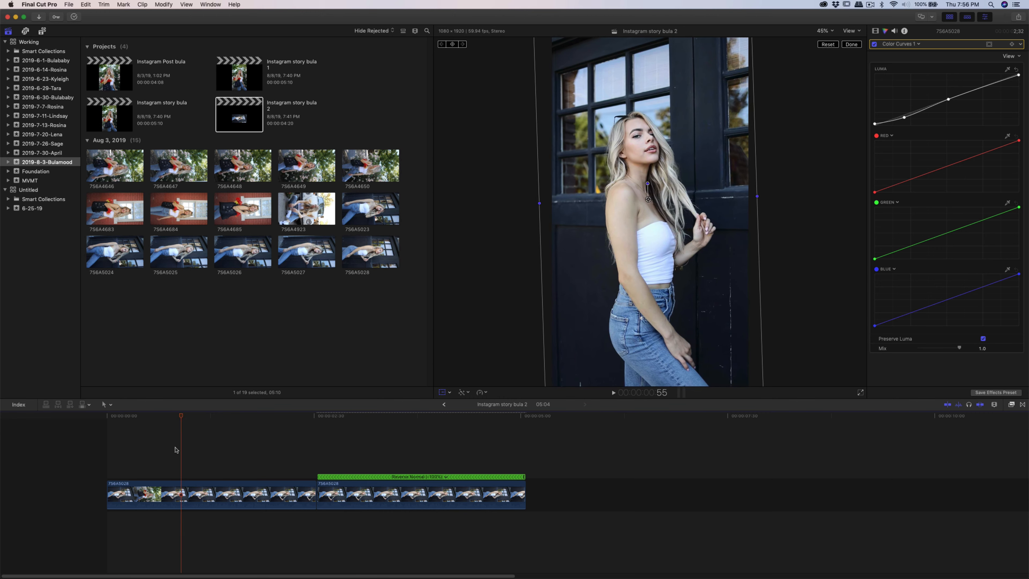
pyautogui.press('Home')
pyautogui.click(614, 393)
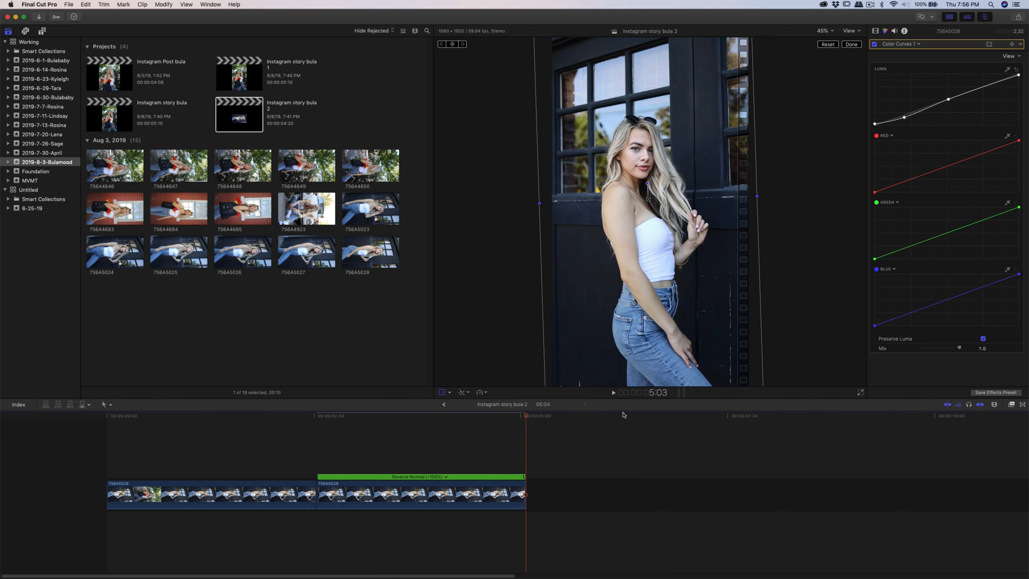
# - Paste a third copy of the clip at the end of the timeline
pyautogui.click(159, 487)
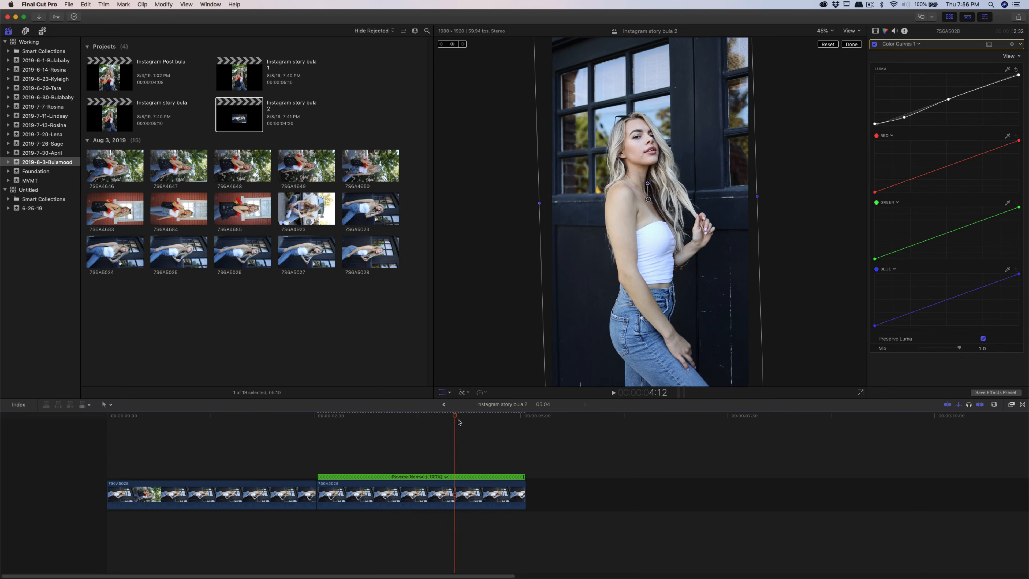
pyautogui.click(525, 432)
pyautogui.press('super+v')
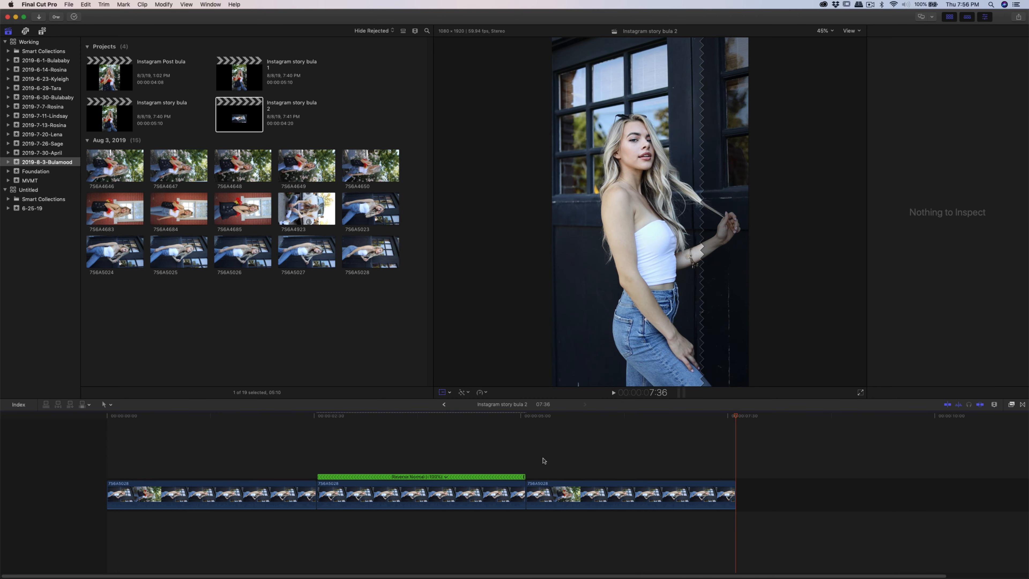
# - Paste a fourth copy of the clip at the end of the timeline
pyautogui.moveTo(384, 457); pyautogui.dragTo(466, 482)
pyautogui.click(614, 393)
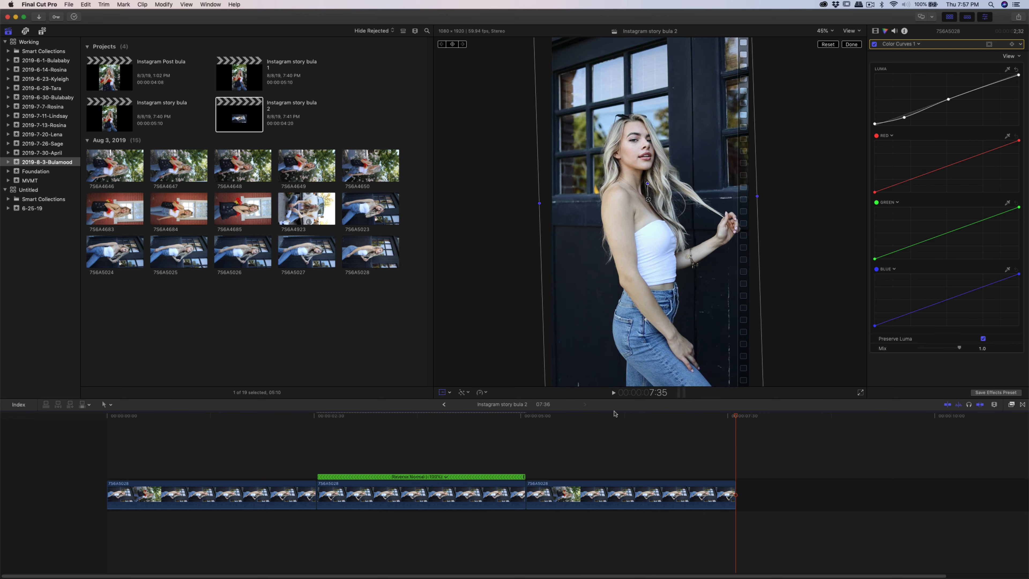
pyautogui.click(411, 496)
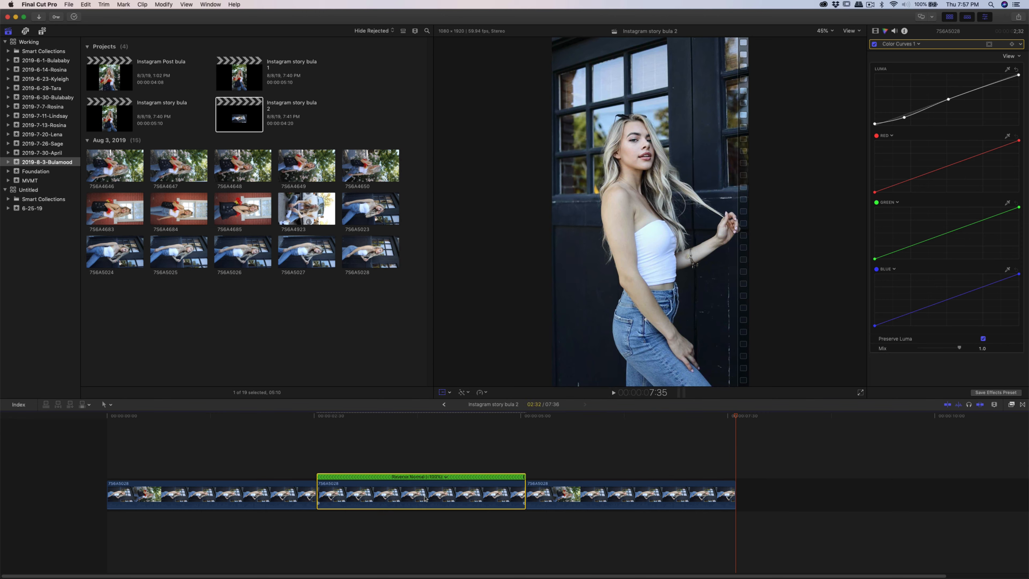
pyautogui.click(669, 467)
pyautogui.moveTo(670, 419); pyautogui.dragTo(735, 433)
pyautogui.press('super+v')
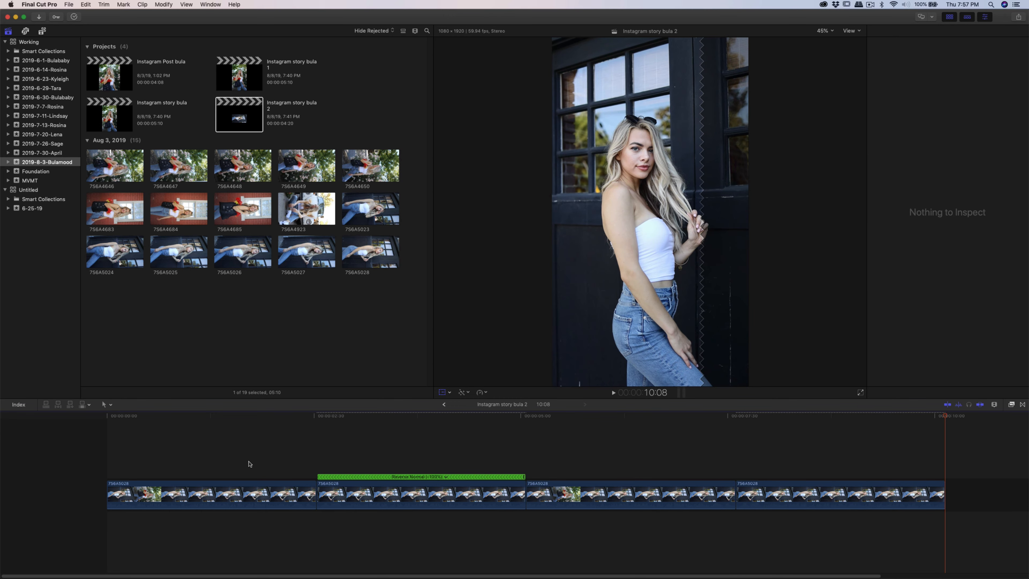
# - Play back and scrub through the whole timeline to review the looping boomerang
pyautogui.press('Home')
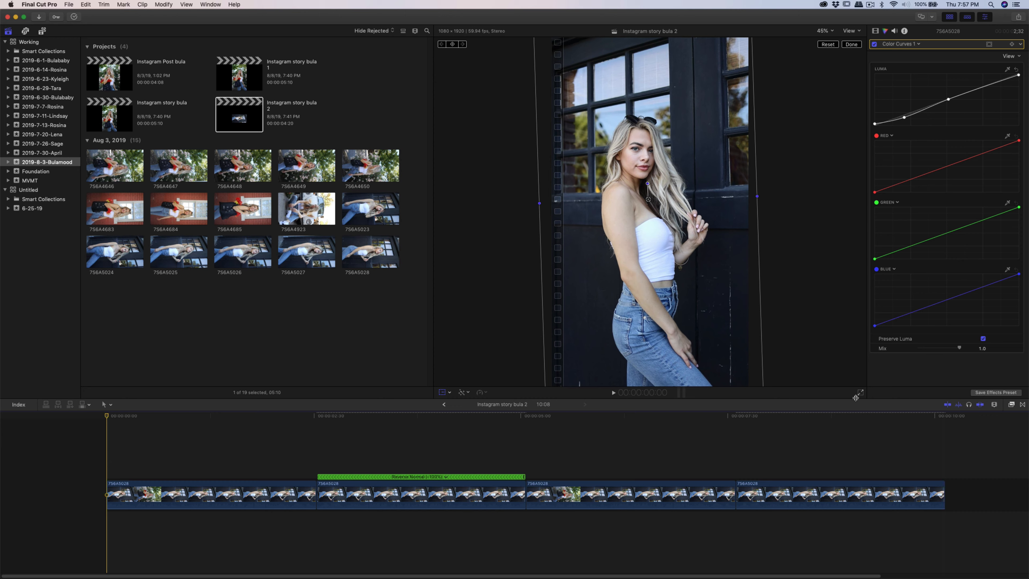
pyautogui.click(614, 393)
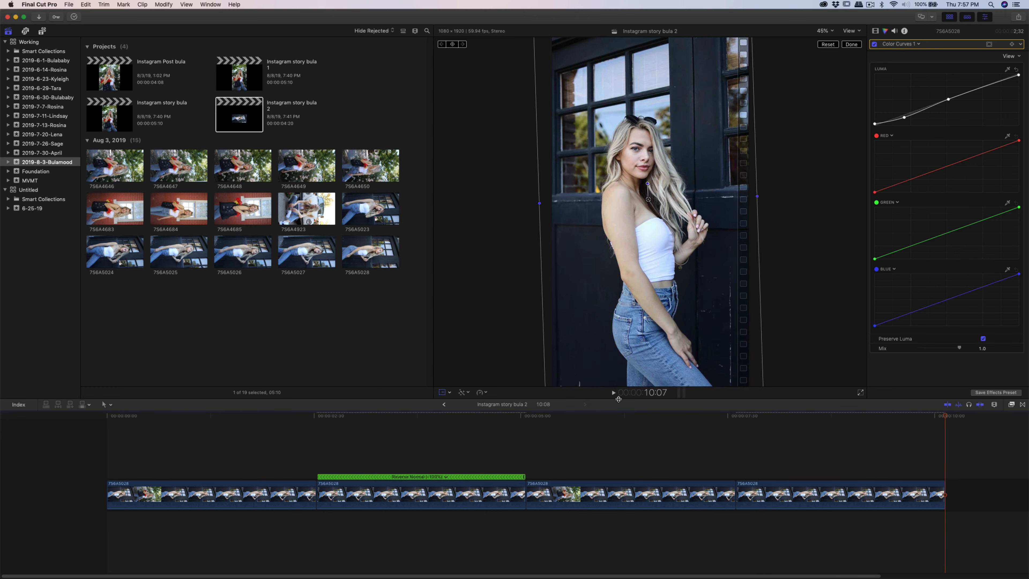
pyautogui.click(122, 430)
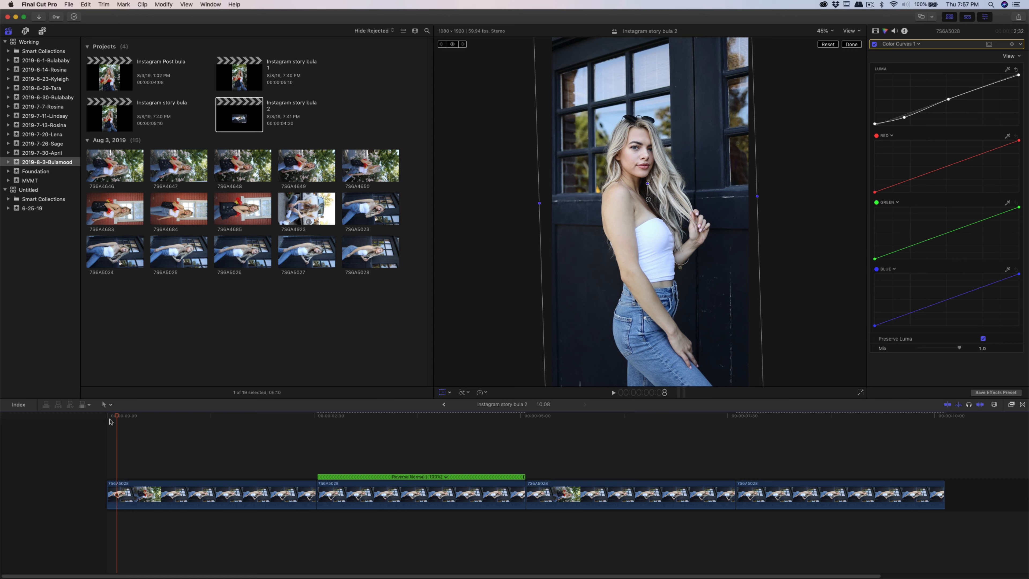
pyautogui.moveTo(110, 422); pyautogui.dragTo(639, 422)
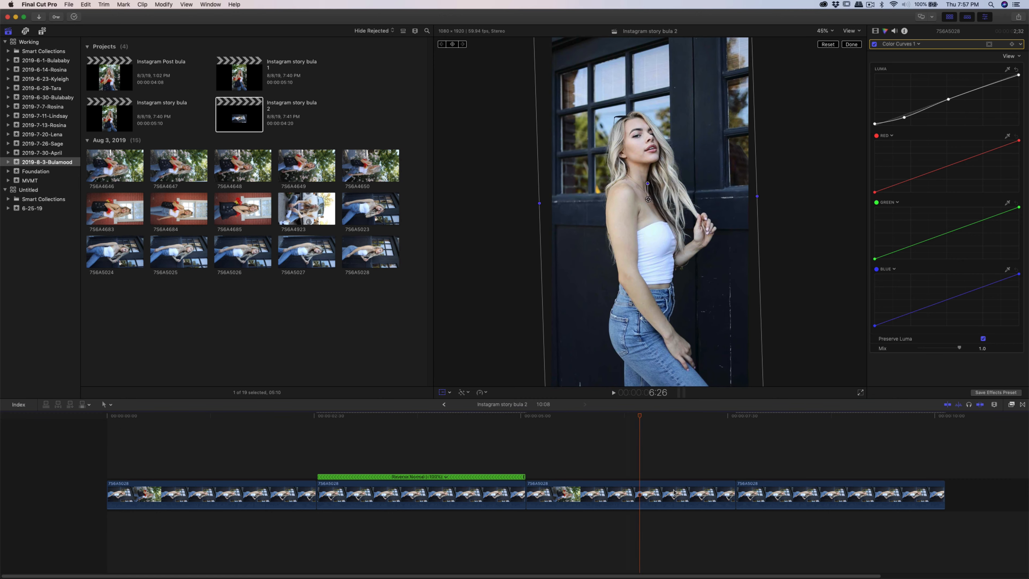
pyautogui.moveTo(674, 493); pyautogui.dragTo(244, 542)
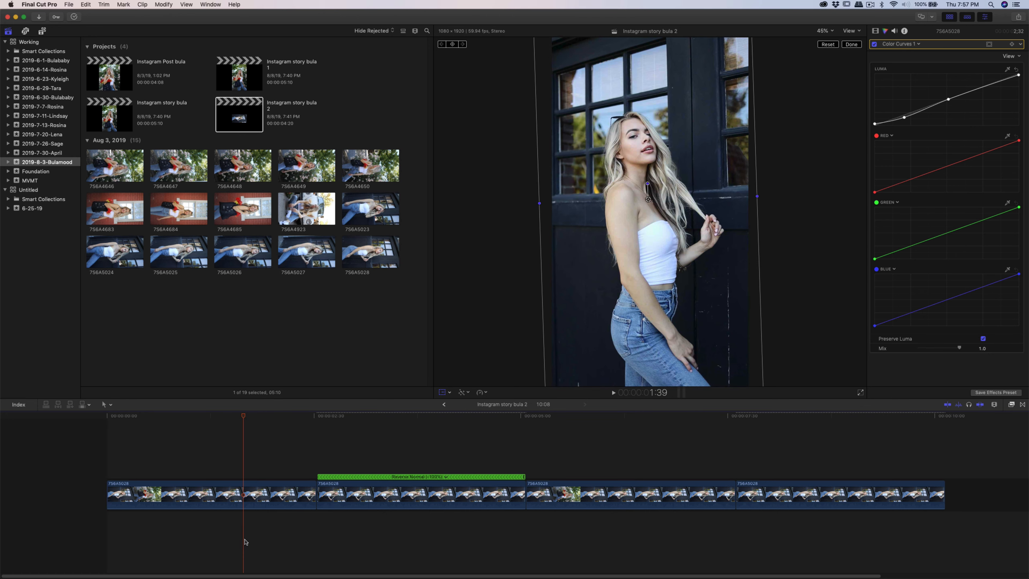
pyautogui.click(266, 465)
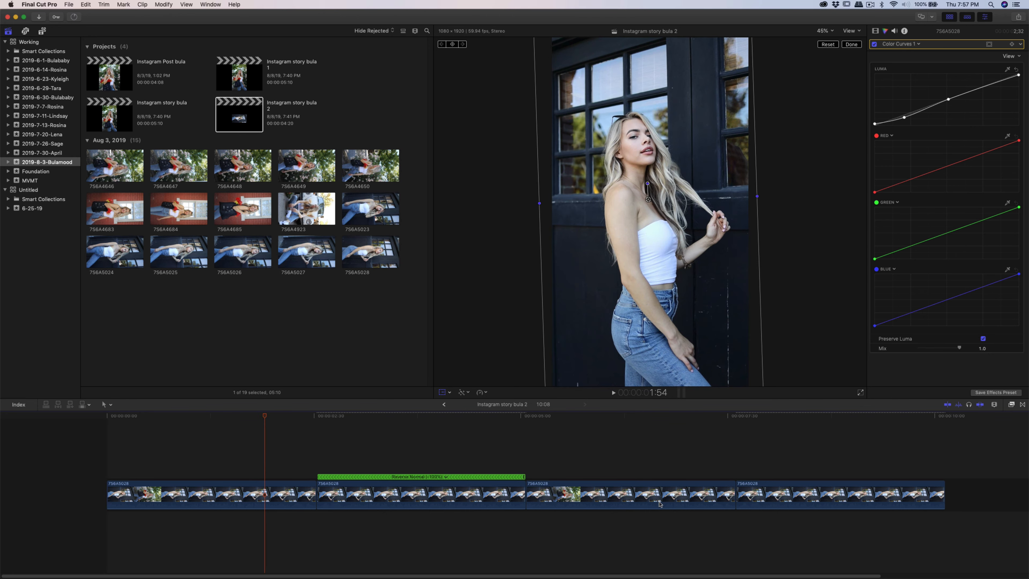
pyautogui.click(279, 454)
pyautogui.click(378, 454)
pyautogui.click(505, 465)
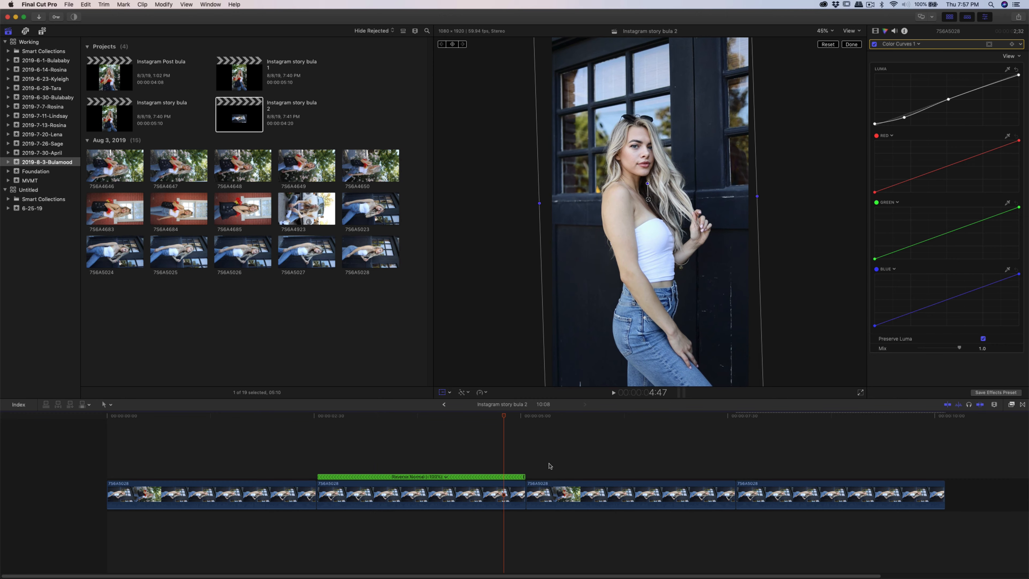
pyautogui.click(606, 466)
pyautogui.click(793, 466)
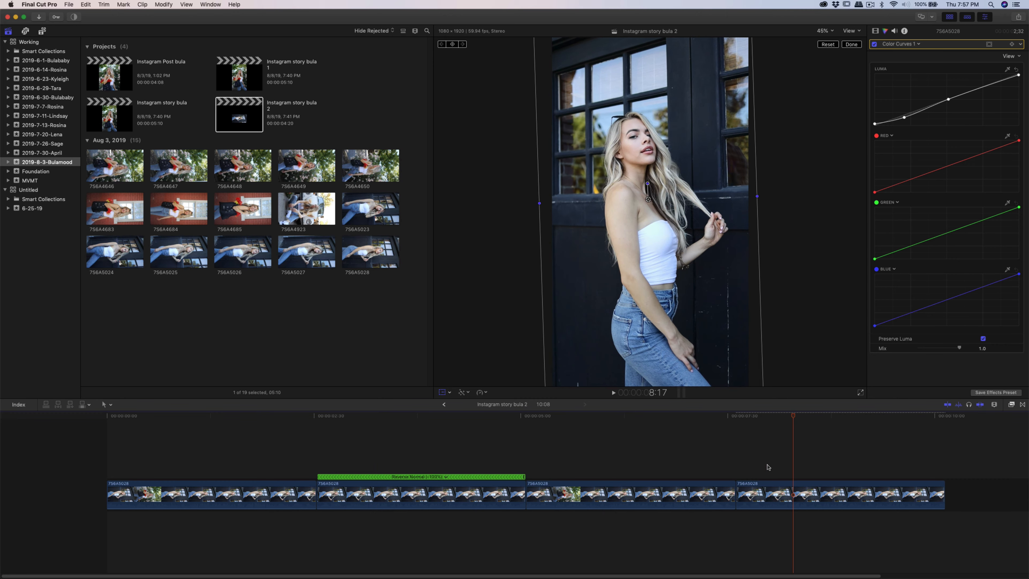
# - Scrub through the boomerang timeline to review the clips
pyautogui.click(275, 444)
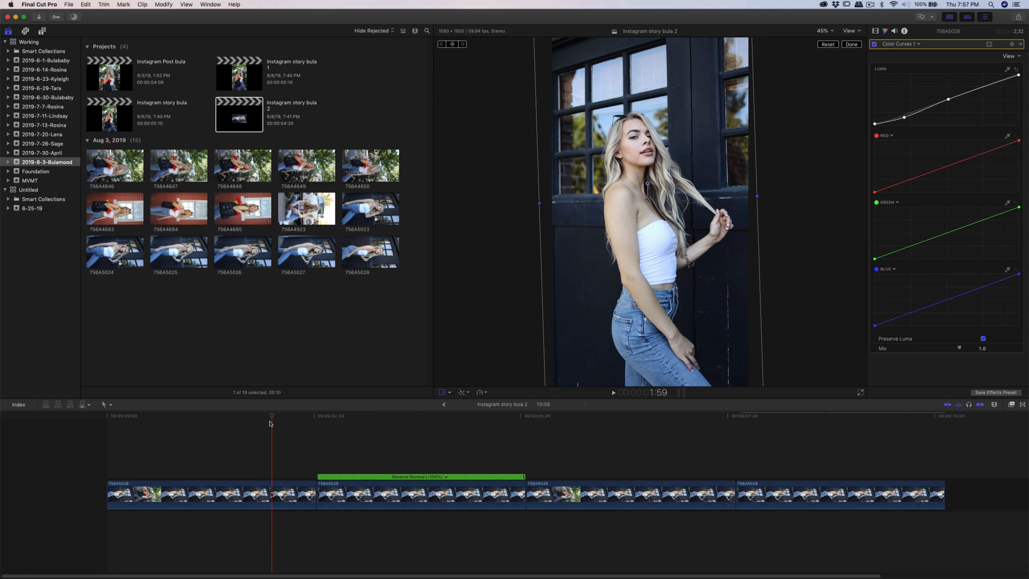
pyautogui.click(312, 426)
pyautogui.click(316, 427)
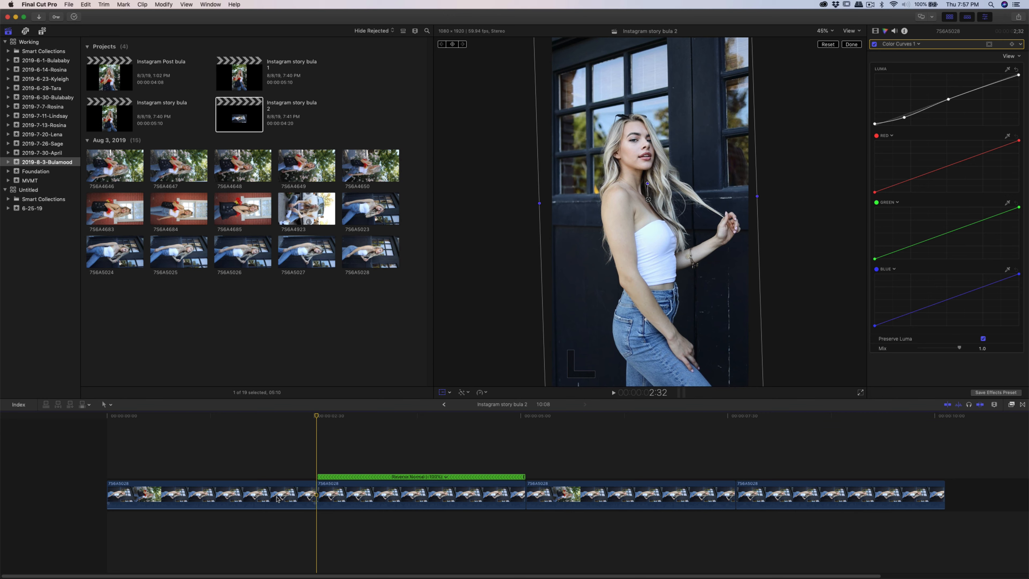
pyautogui.click(205, 459)
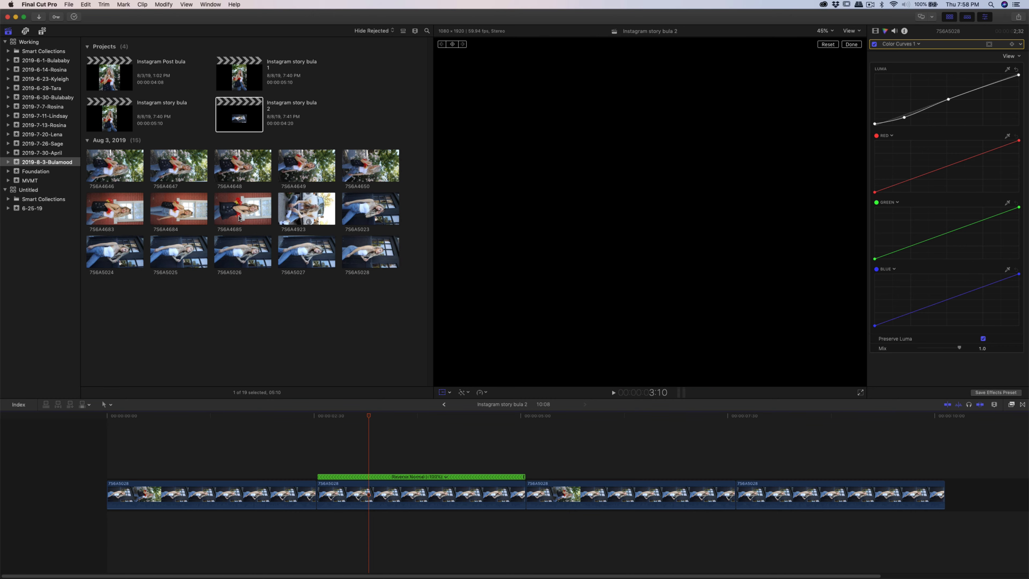
# - Open the Bula Instagram Story Temple project from the 2019-6-30-Bulababy event and scrub through its timeline
pyautogui.click(239, 118)
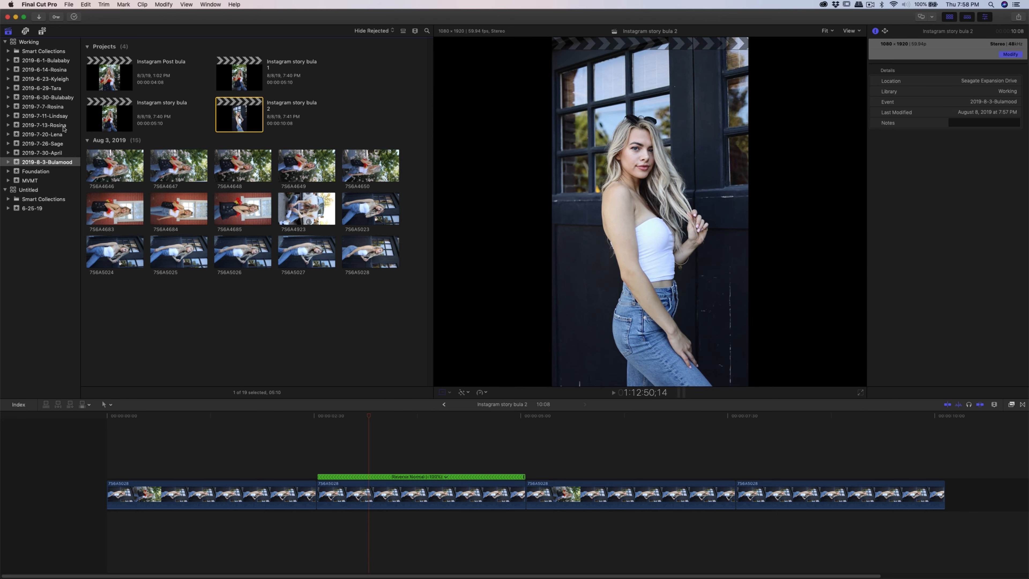
pyautogui.click(62, 99)
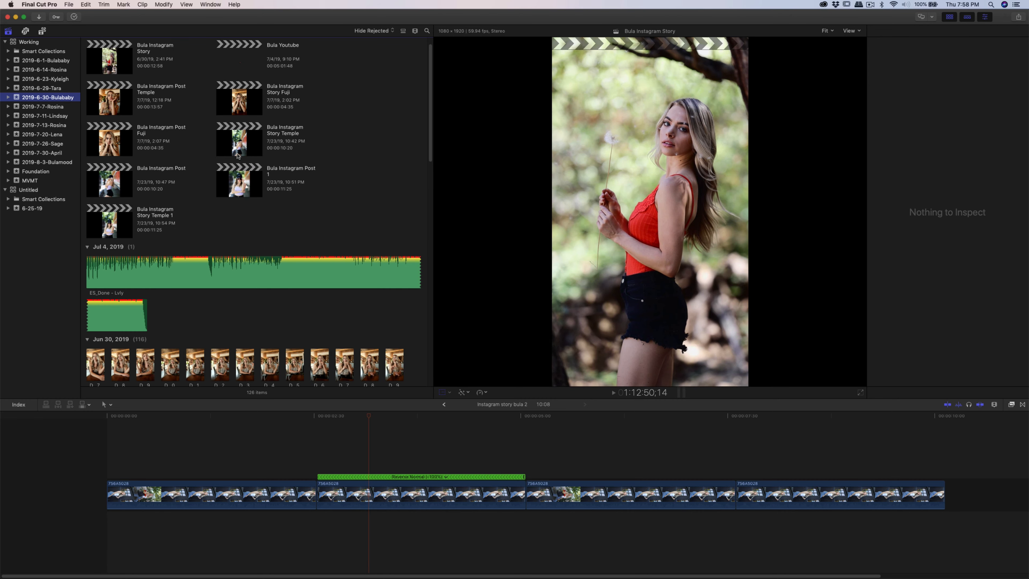
pyautogui.doubleClick(239, 150)
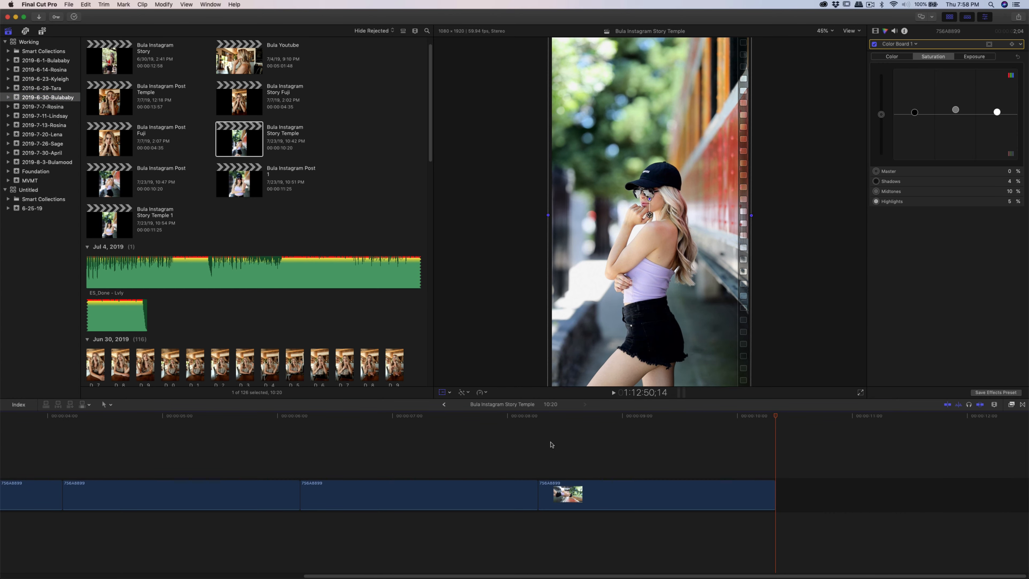
pyautogui.moveTo(503, 576); pyautogui.dragTo(170, 578)
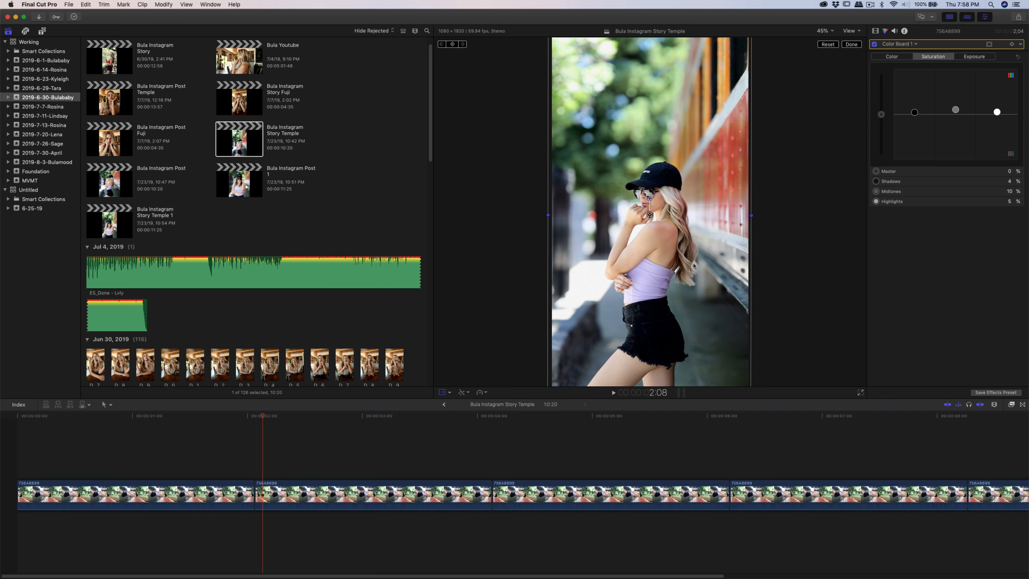
pyautogui.moveTo(275, 415); pyautogui.dragTo(594, 451)
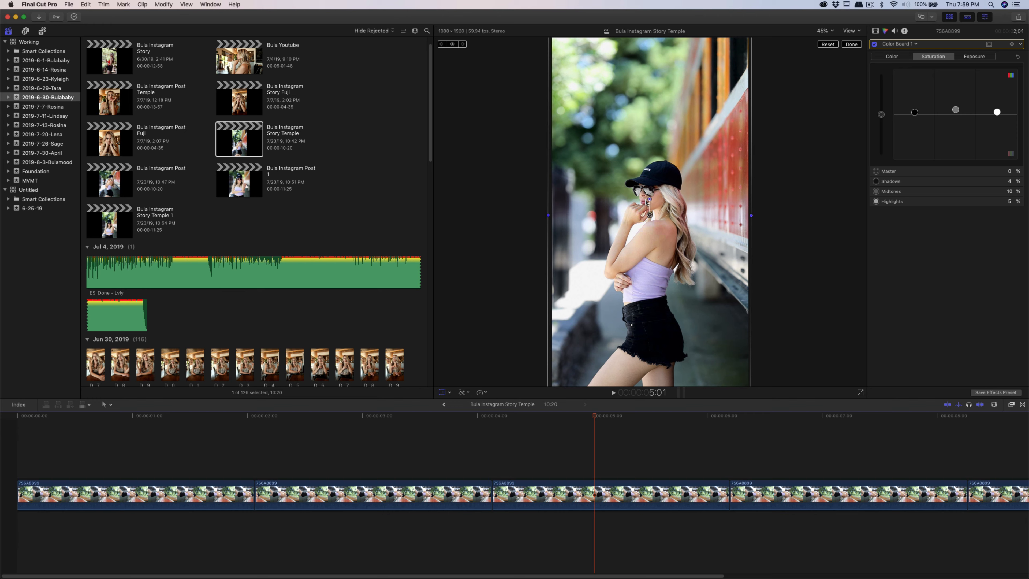
# - Open the Bula Instagram Story Fuji project and scrub through its timeline
pyautogui.doubleClick(245, 98)
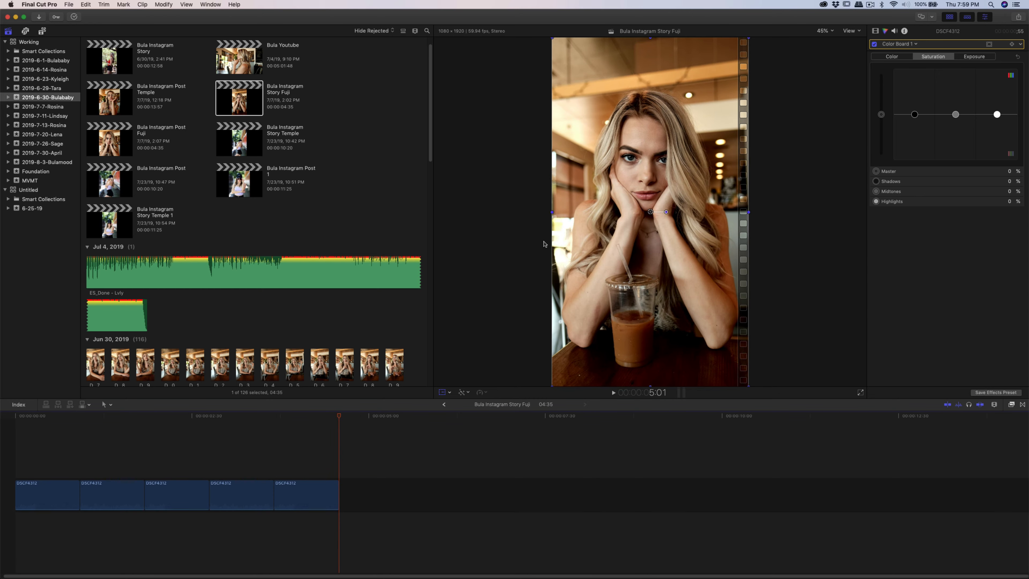
pyautogui.moveTo(340, 416)
pyautogui.mouseDown()
pyautogui.moveTo(41, 434)
pyautogui.moveTo(283, 467)
pyautogui.moveTo(110, 471)
pyautogui.mouseUp()
pyautogui.press('ctrl+super+s')
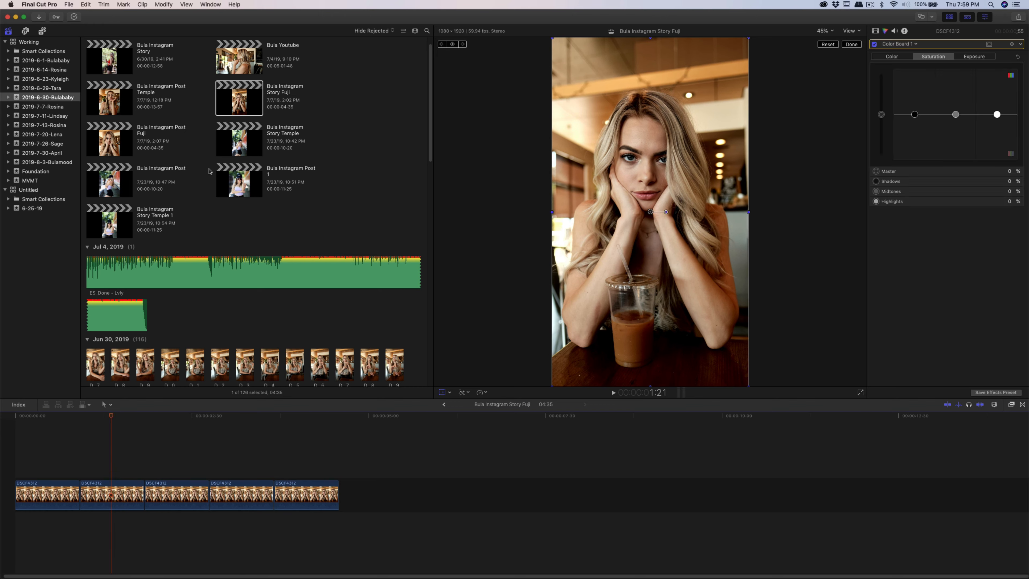
pyautogui.press('super+1')
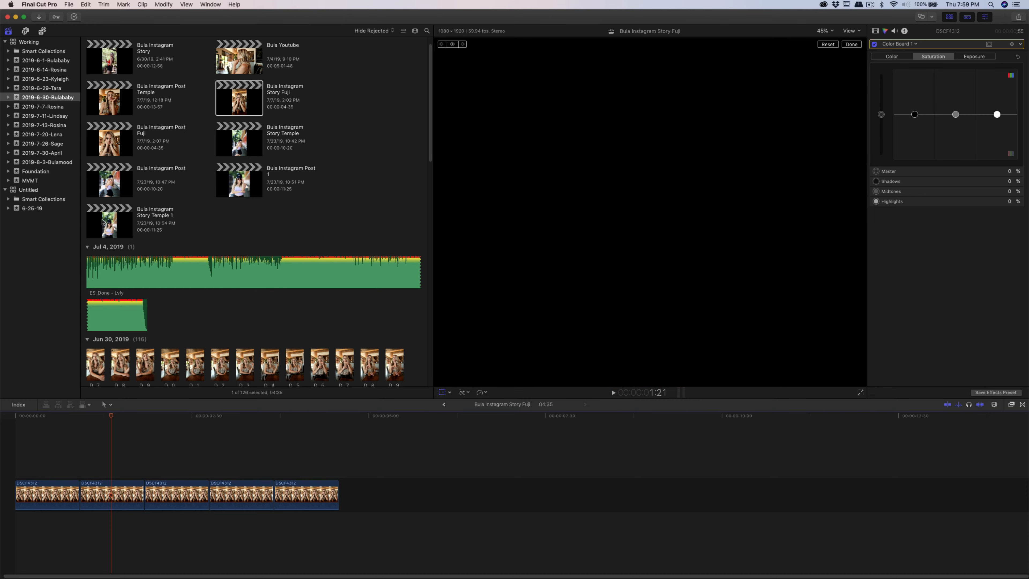
# - Reopen the Instagram story bula 2 project from the 2019-8-3-Bulamood event
pyautogui.click(53, 163)
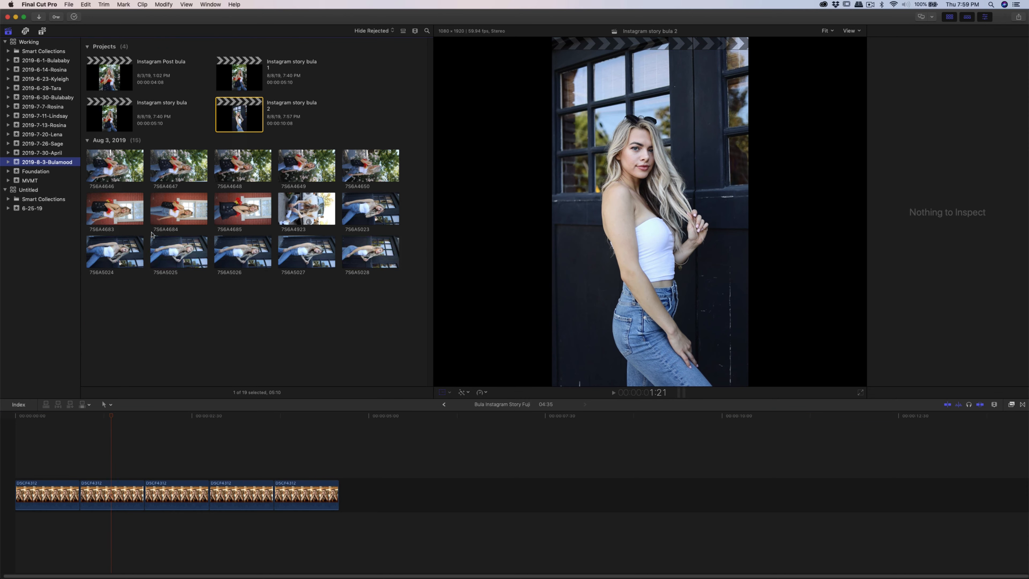
pyautogui.doubleClick(246, 123)
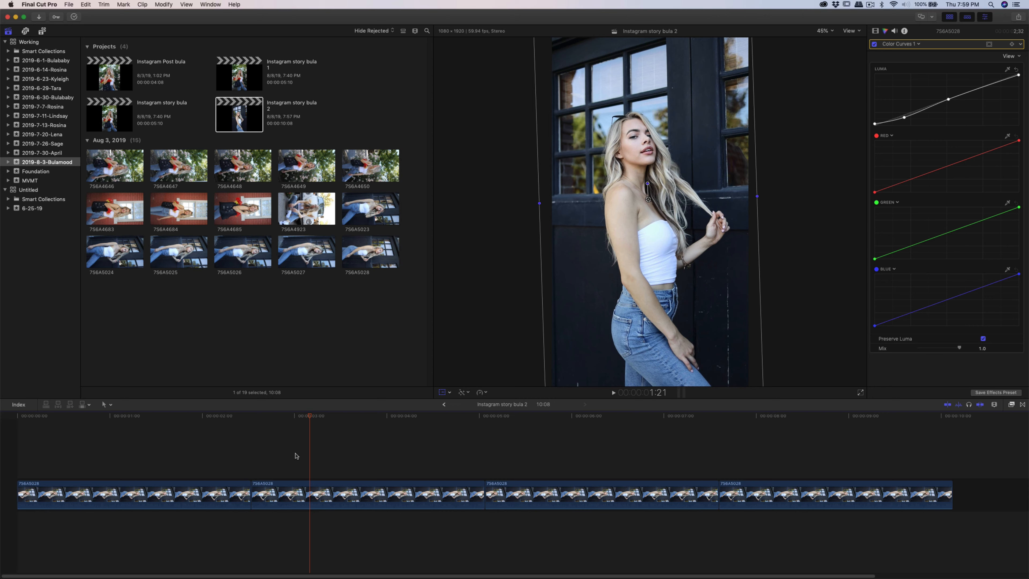
# - Open the effects browser and try dragging the Draw Mask effect onto the last clip
pyautogui.click(773, 456)
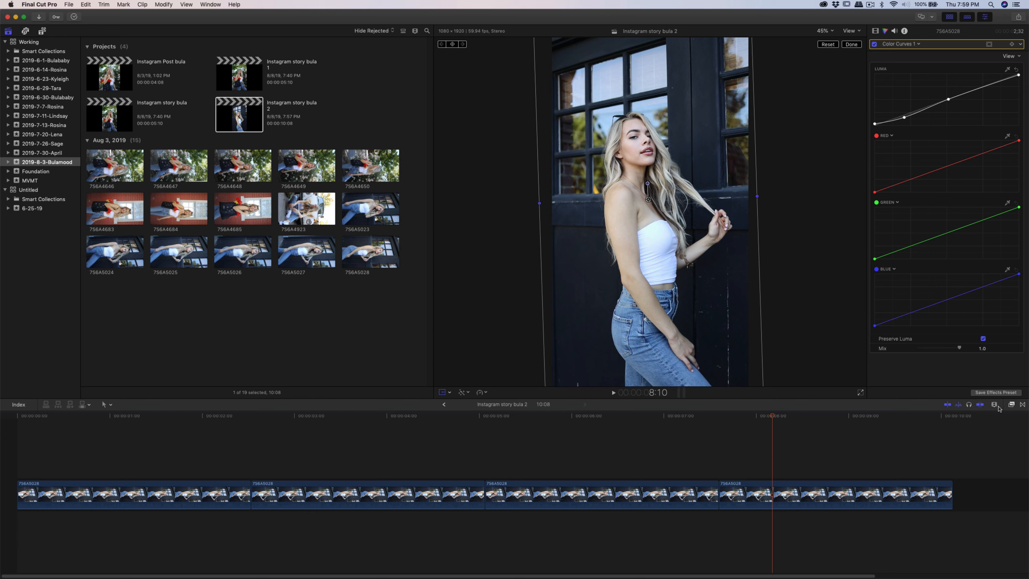
pyautogui.click(1011, 404)
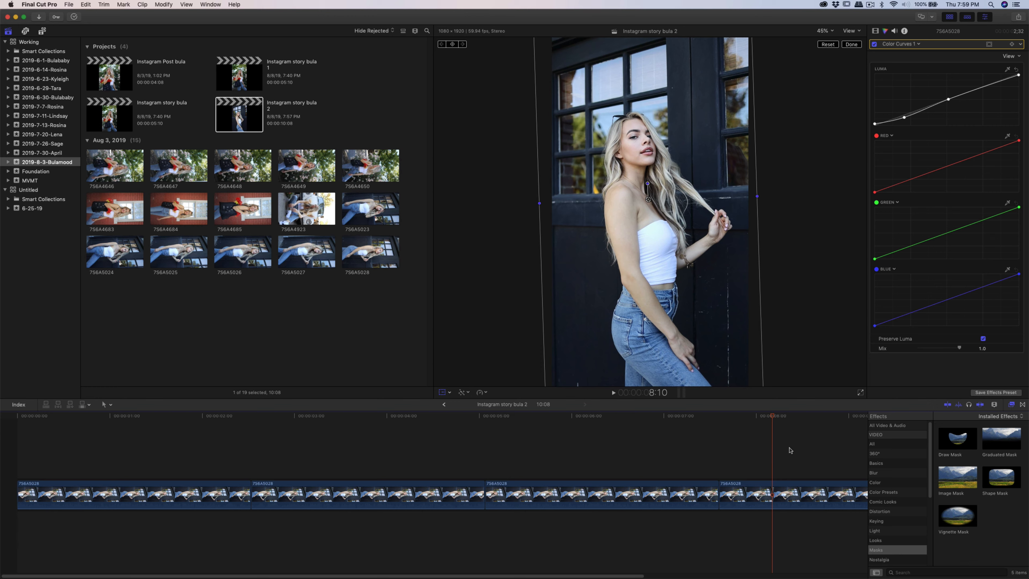
pyautogui.click(961, 438)
pyautogui.moveTo(961, 440)
pyautogui.mouseDown()
pyautogui.moveTo(795, 466)
pyautogui.moveTo(772, 492)
pyautogui.moveTo(967, 458)
pyautogui.moveTo(889, 477)
pyautogui.moveTo(948, 458)
pyautogui.moveTo(892, 482)
pyautogui.moveTo(874, 526)
pyautogui.moveTo(845, 497)
pyautogui.moveTo(772, 498)
pyautogui.moveTo(750, 451)
pyautogui.moveTo(767, 449)
pyautogui.mouseUp()
# - Paste another copy of the clip after the last clip and move it onto a connected lane above the last clip
pyautogui.click(744, 492)
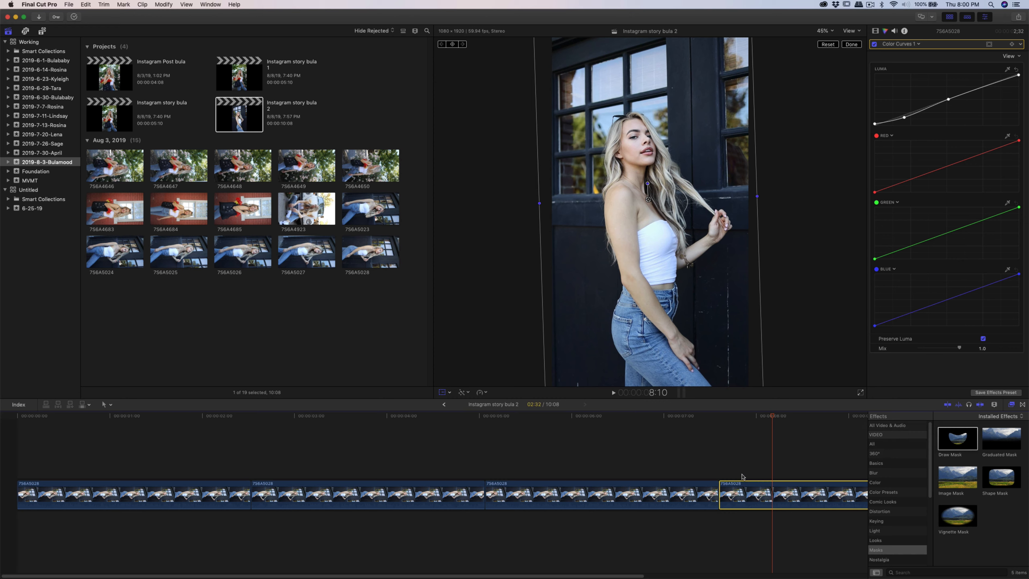
pyautogui.click(731, 438)
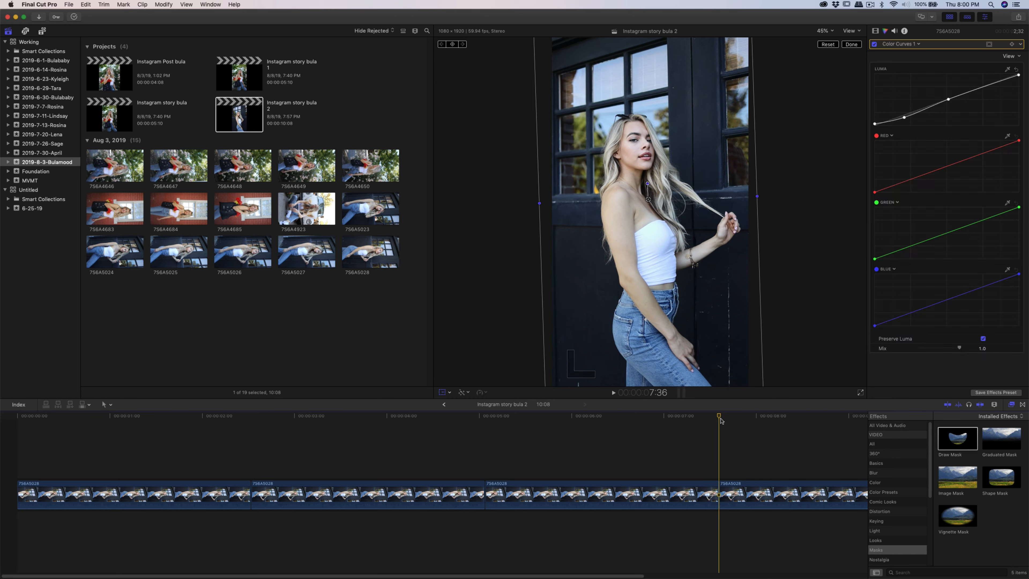
pyautogui.press('super+v')
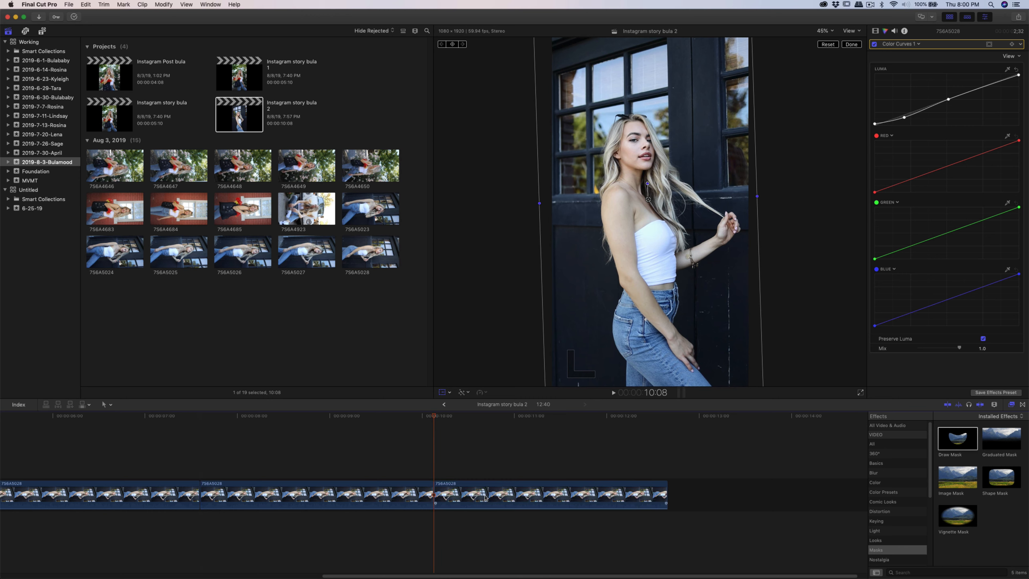
pyautogui.click(491, 492)
pyautogui.press('Delete')
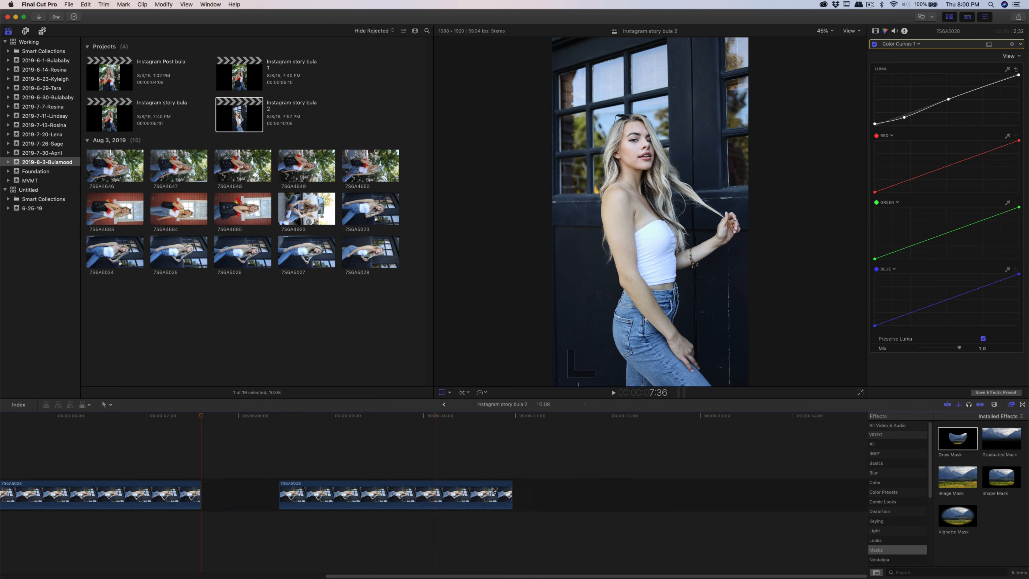
pyautogui.press('super+z')
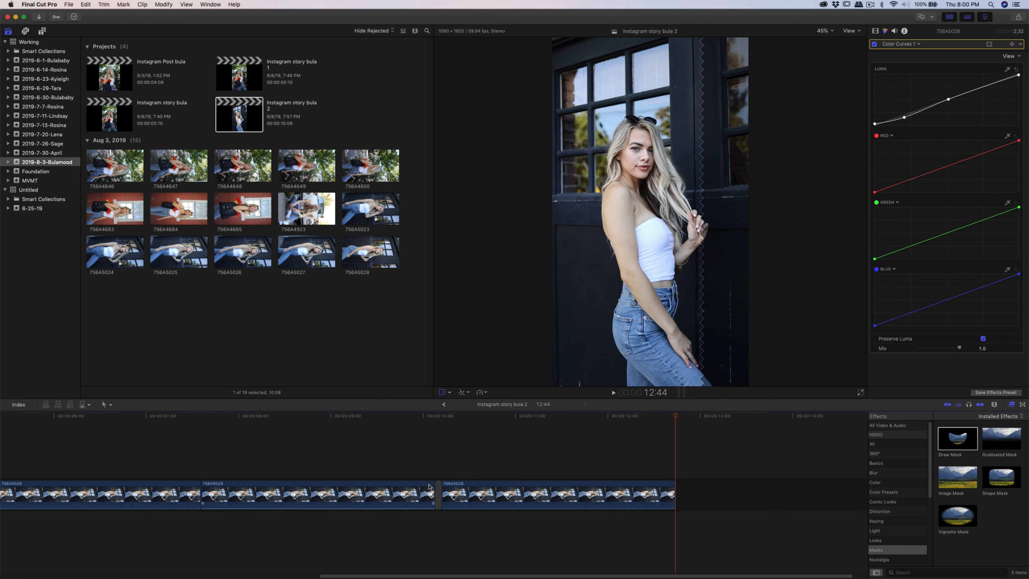
pyautogui.moveTo(446, 493); pyautogui.dragTo(227, 442)
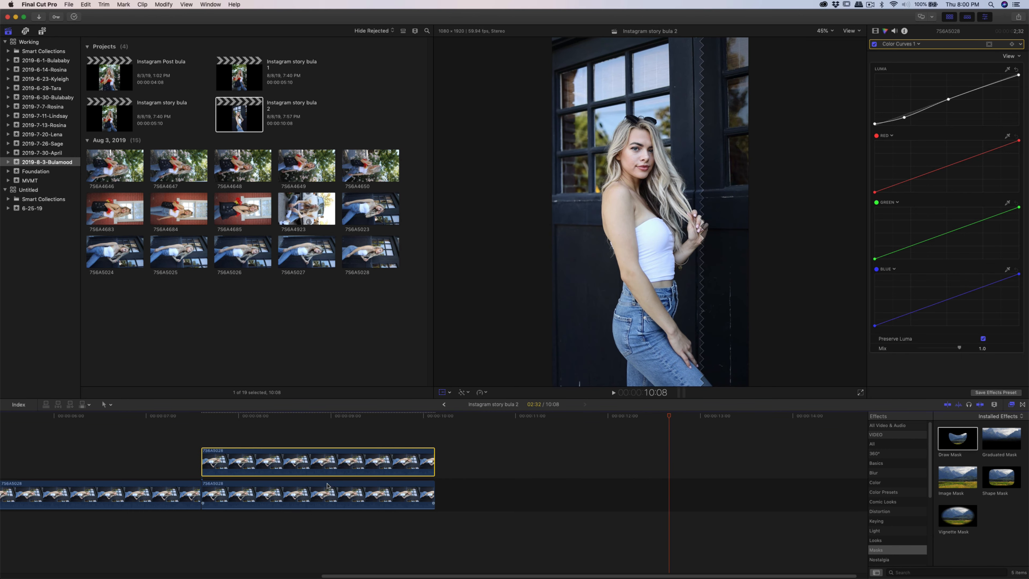
# - Apply the Draw Mask effect to the stacked copy of the clip
pyautogui.click(250, 435)
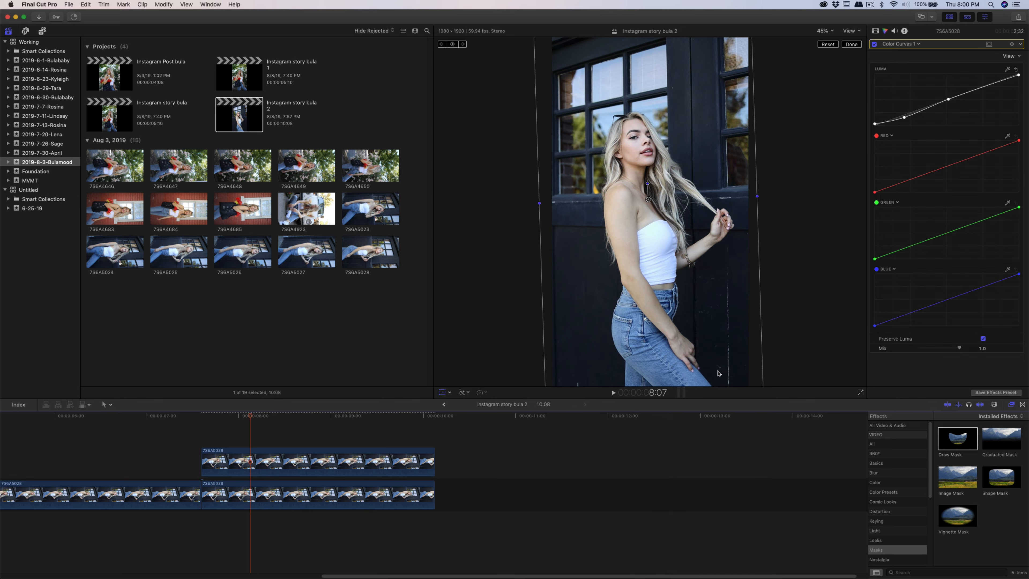
pyautogui.click(258, 465)
pyautogui.moveTo(956, 439)
pyautogui.mouseDown()
pyautogui.moveTo(425, 482)
pyautogui.moveTo(394, 469)
pyautogui.mouseUp()
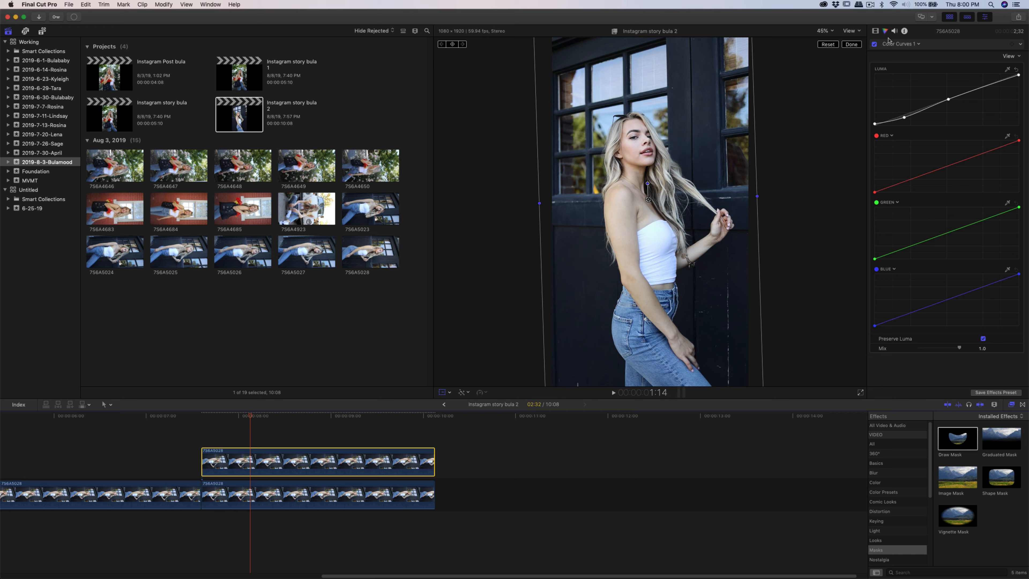
# - Open the inspector for the stacked copy and add mask control points in the viewer
pyautogui.click(875, 31)
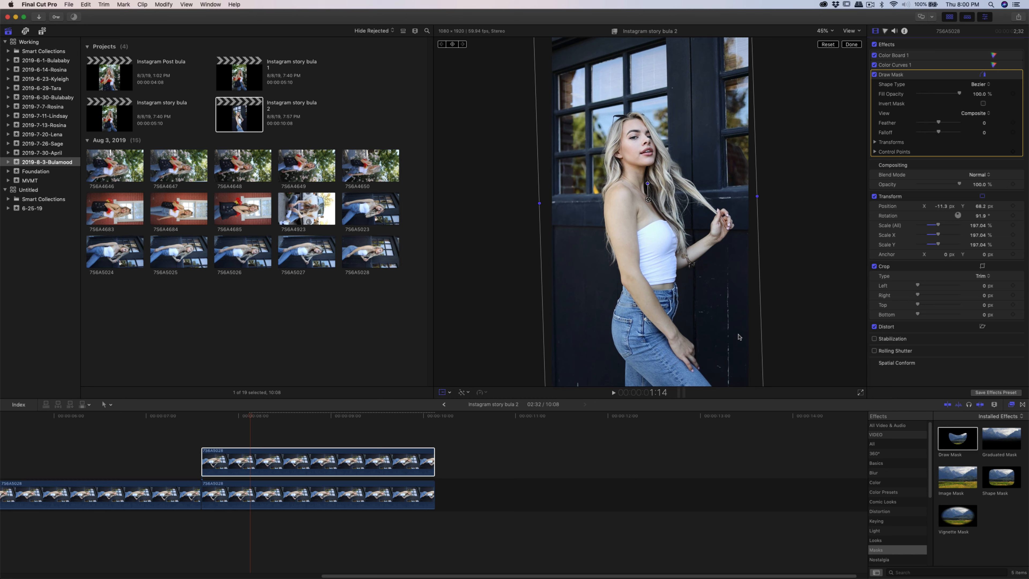
pyautogui.click(283, 474)
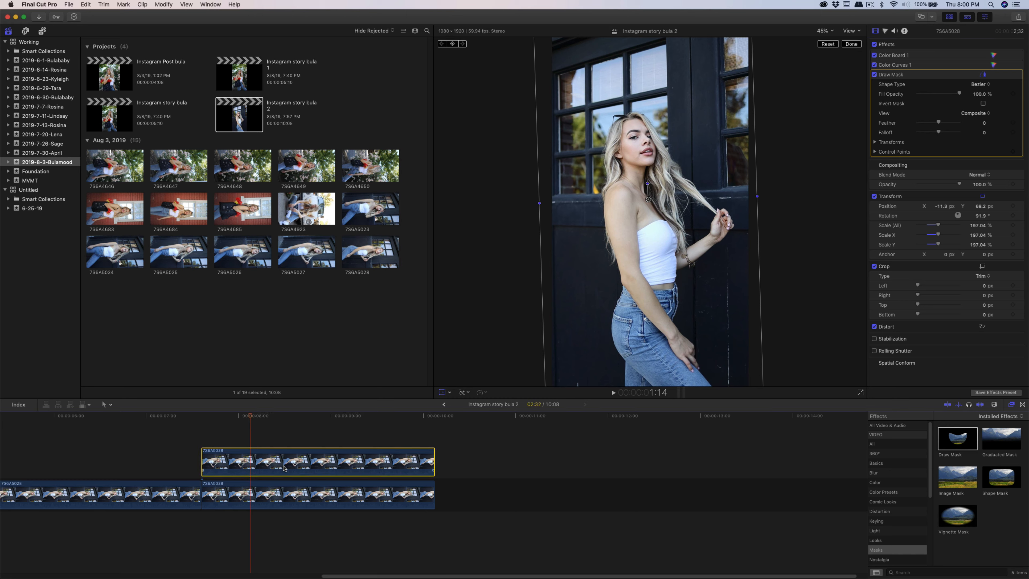
pyautogui.click(711, 364)
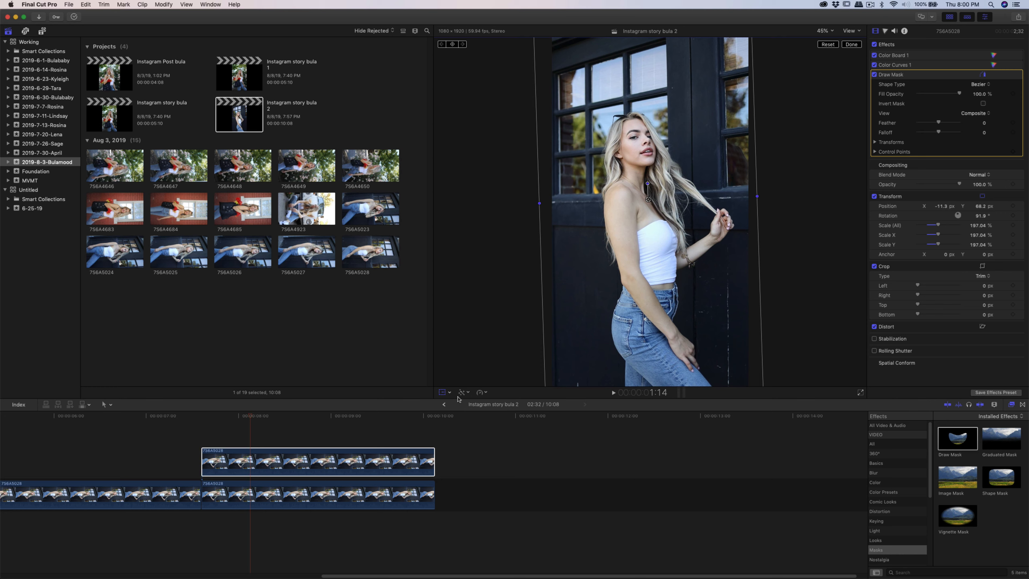
pyautogui.click(442, 392)
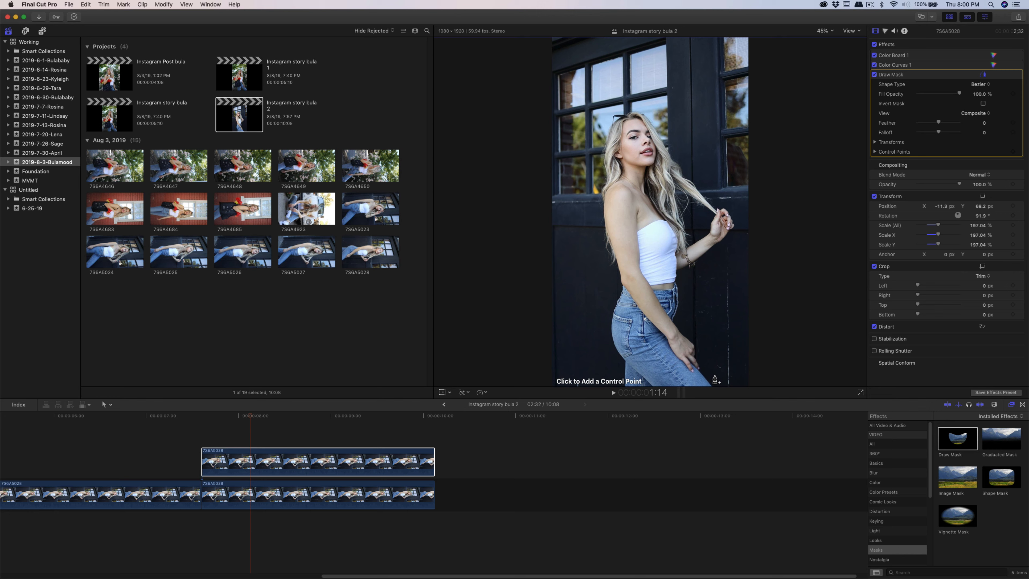
pyautogui.click(714, 377)
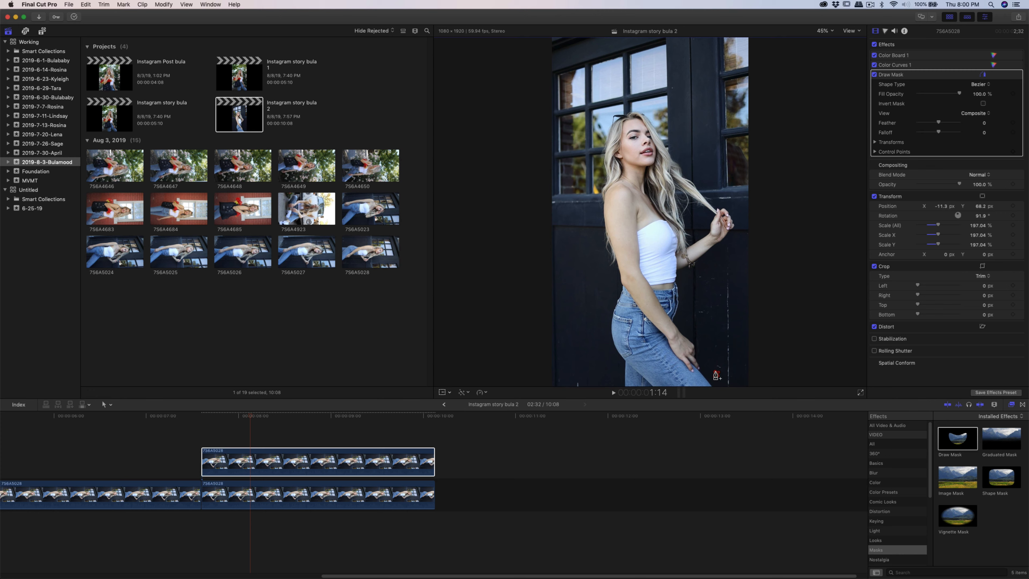
pyautogui.click(713, 375)
# - Disable and then re-enable the underlying last clip to preview the masked copy alone
pyautogui.rightClick(322, 495)
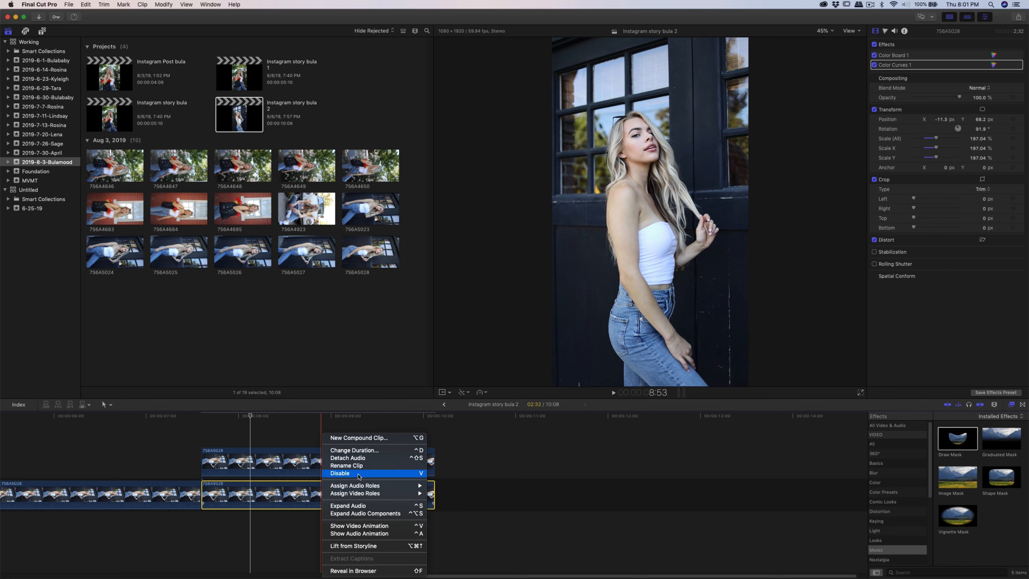
pyautogui.click(359, 475)
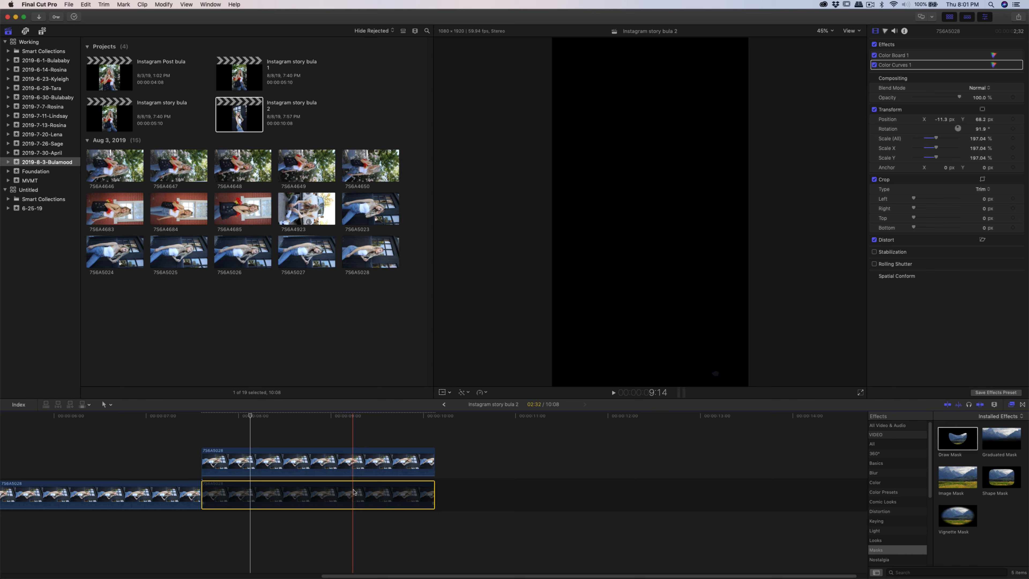
pyautogui.rightClick(353, 492)
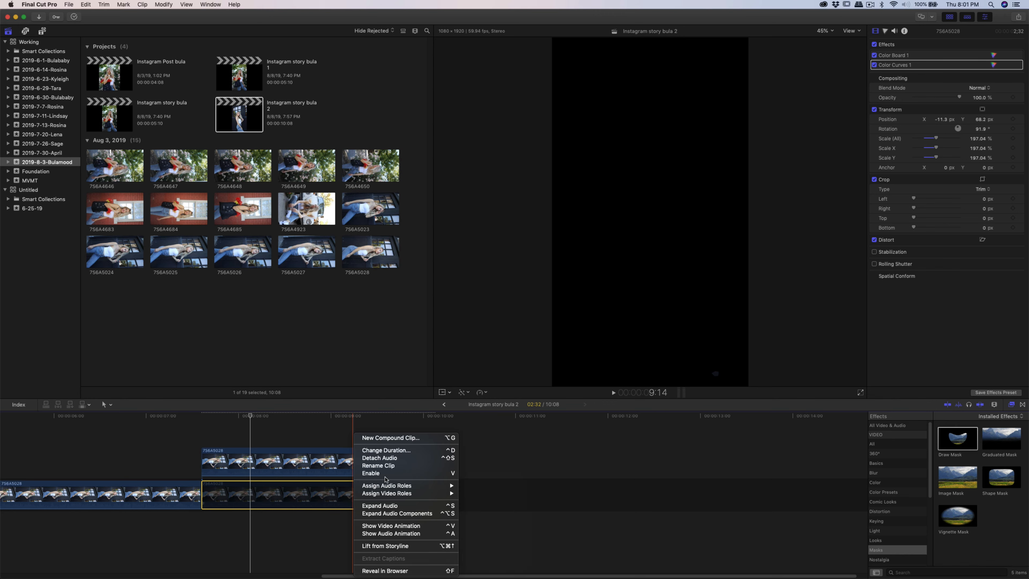
pyautogui.click(381, 473)
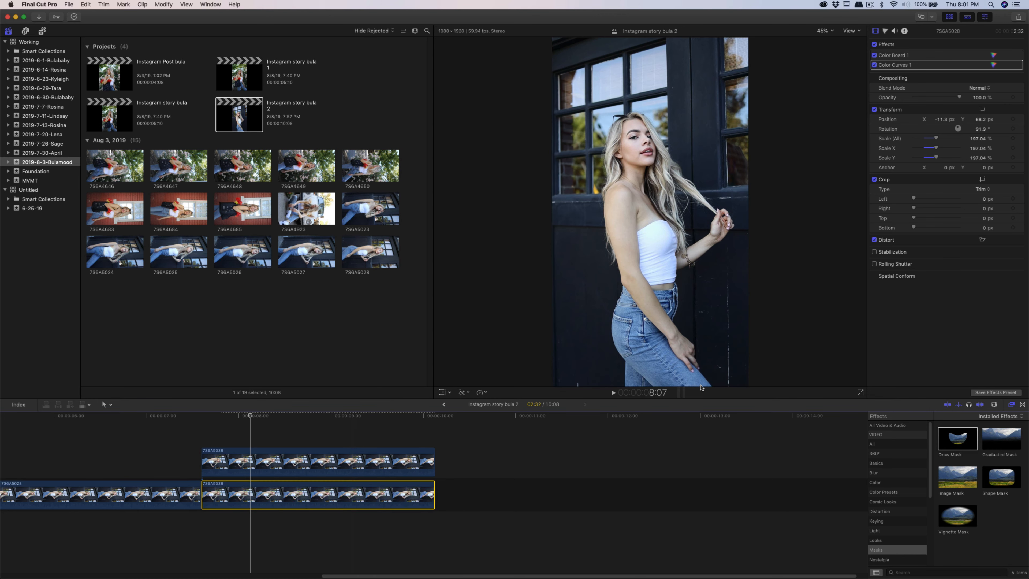
# - Select the stacked copy and drag it slightly upward in the viewer
pyautogui.click(393, 463)
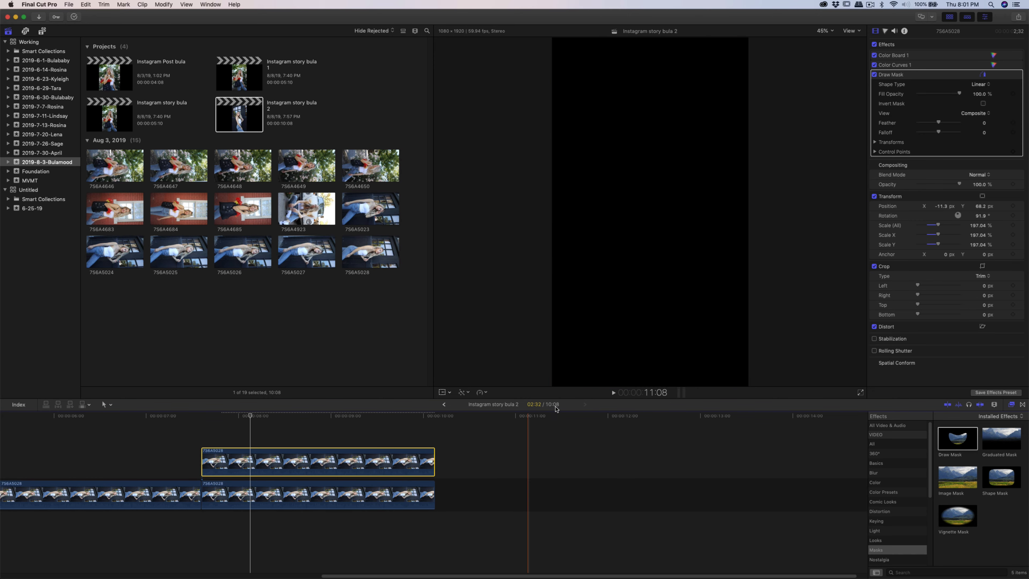
pyautogui.click(442, 393)
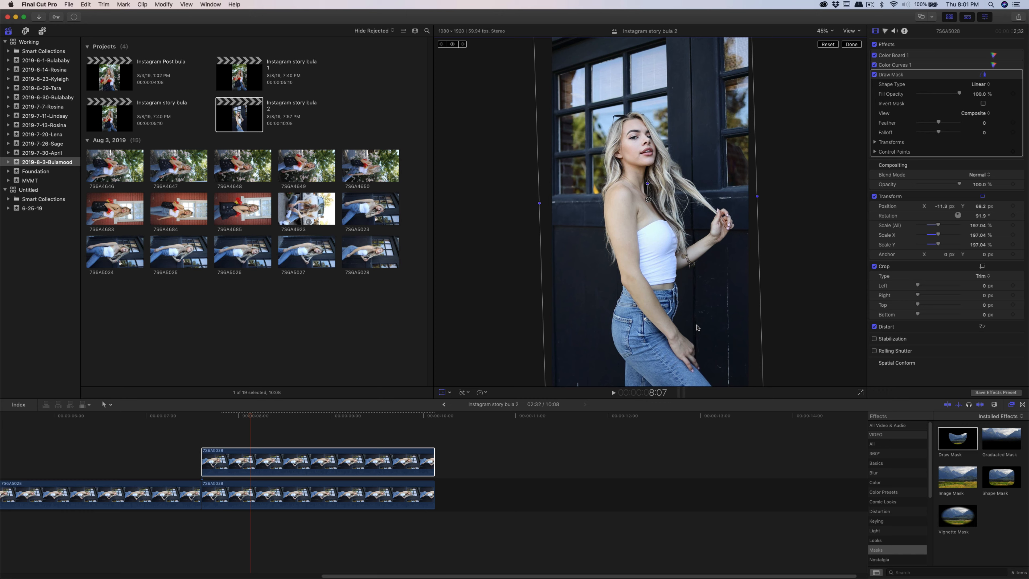
pyautogui.moveTo(698, 329); pyautogui.dragTo(698, 322)
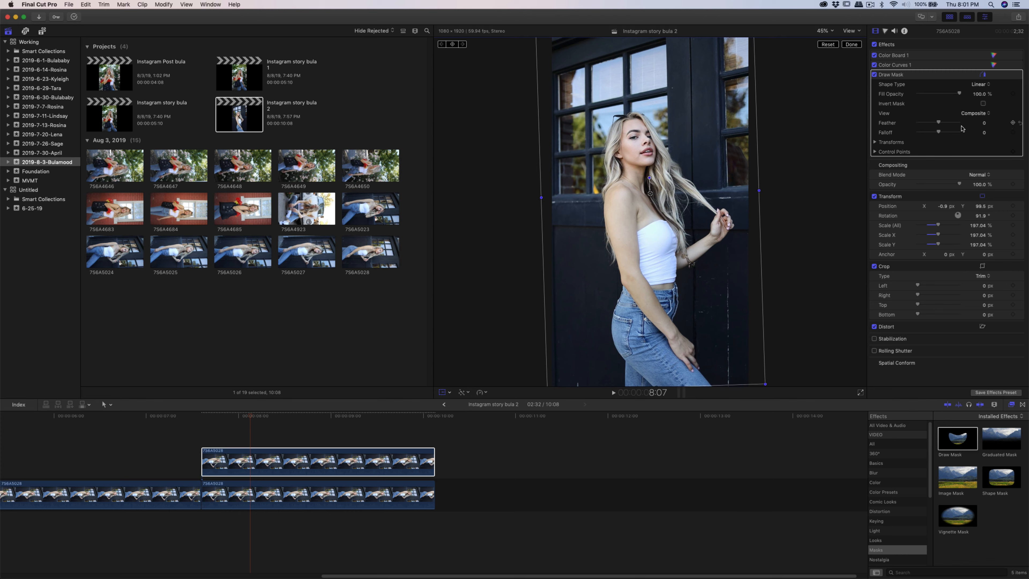
# - Increase the Draw Mask feather slightly on the stacked copy and check the result in the timeline
pyautogui.click(941, 123)
pyautogui.moveTo(939, 132); pyautogui.dragTo(943, 133)
pyautogui.click(333, 436)
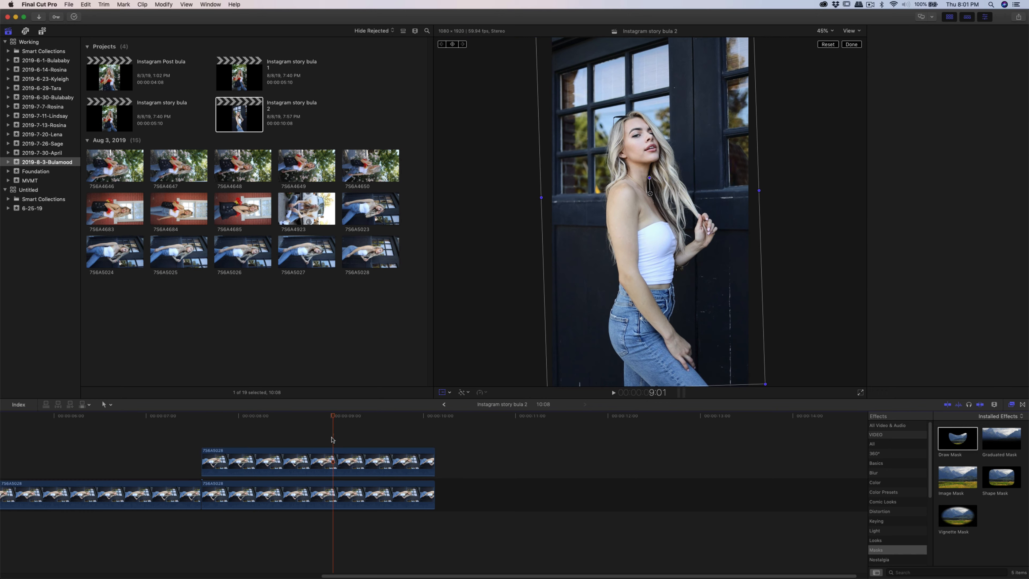
# - Select both the stacked copy and the underlying clip and combine them into a new compound clip
pyautogui.moveTo(301, 430); pyautogui.dragTo(328, 535)
pyautogui.rightClick(300, 426)
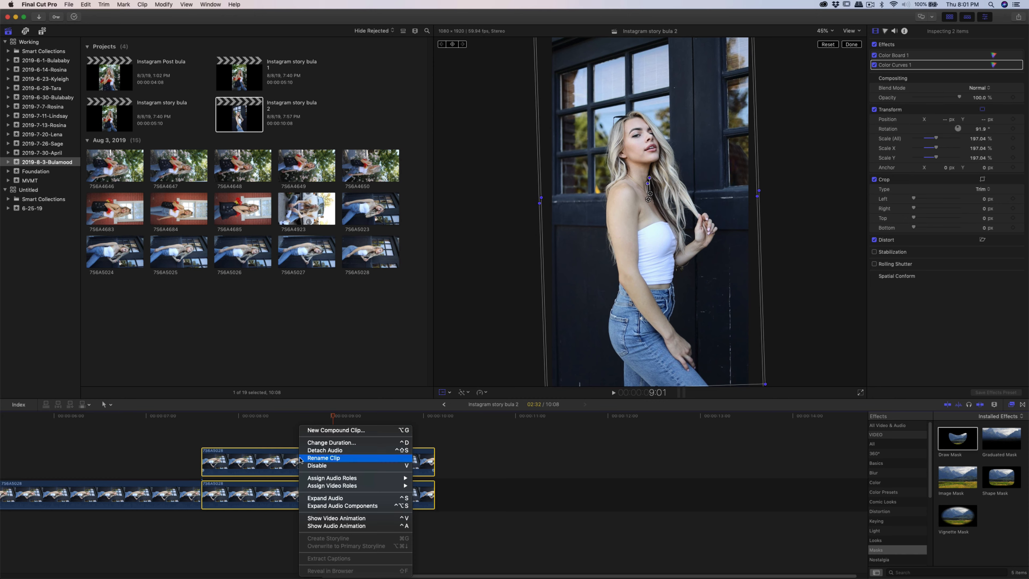
pyautogui.click(329, 430)
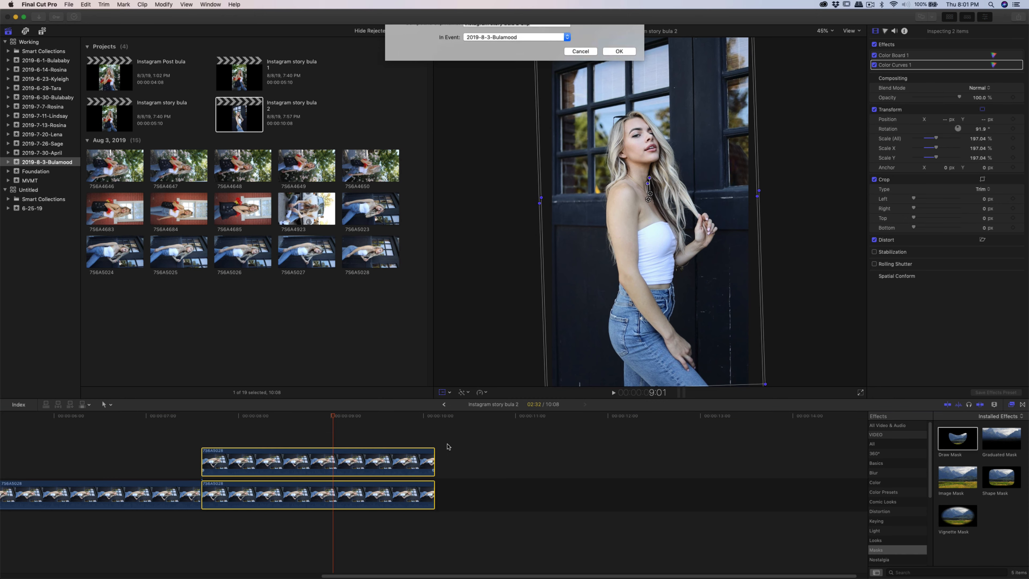
pyautogui.click(623, 60)
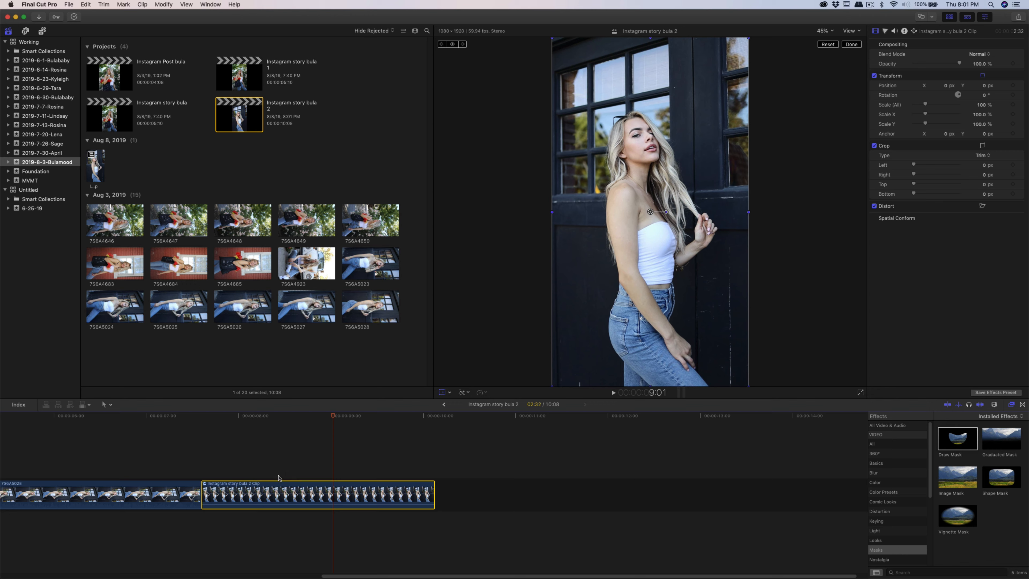
# - Scrub through the timeline to preview the compound clip against the preceding clips
pyautogui.click(262, 460)
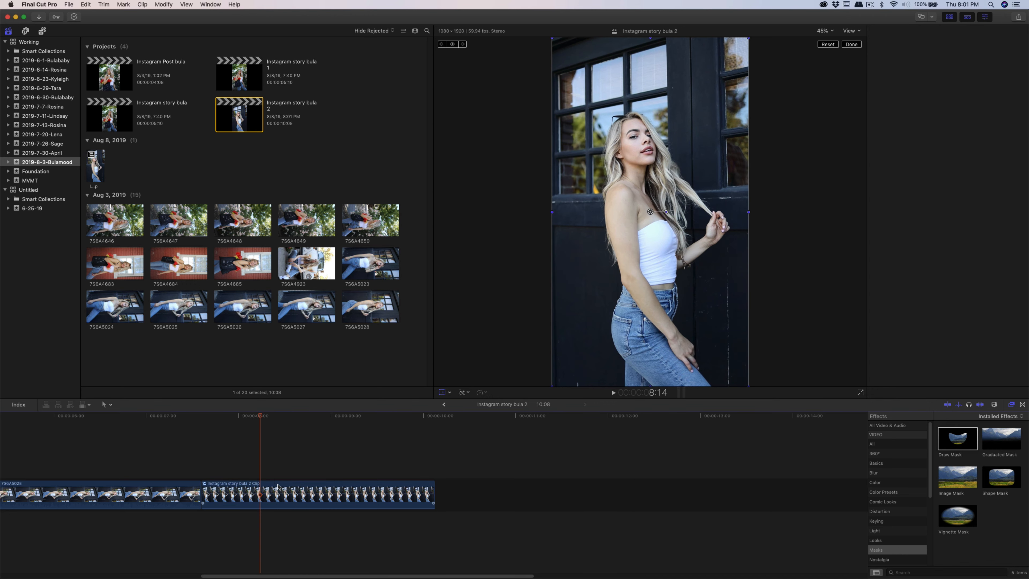
pyautogui.click(166, 465)
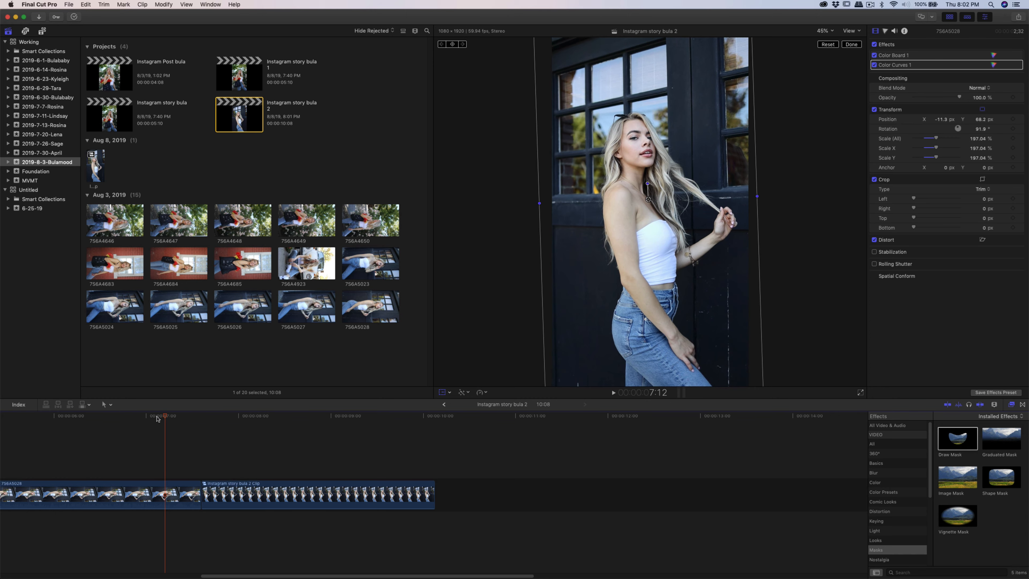
pyautogui.moveTo(164, 417); pyautogui.dragTo(280, 422)
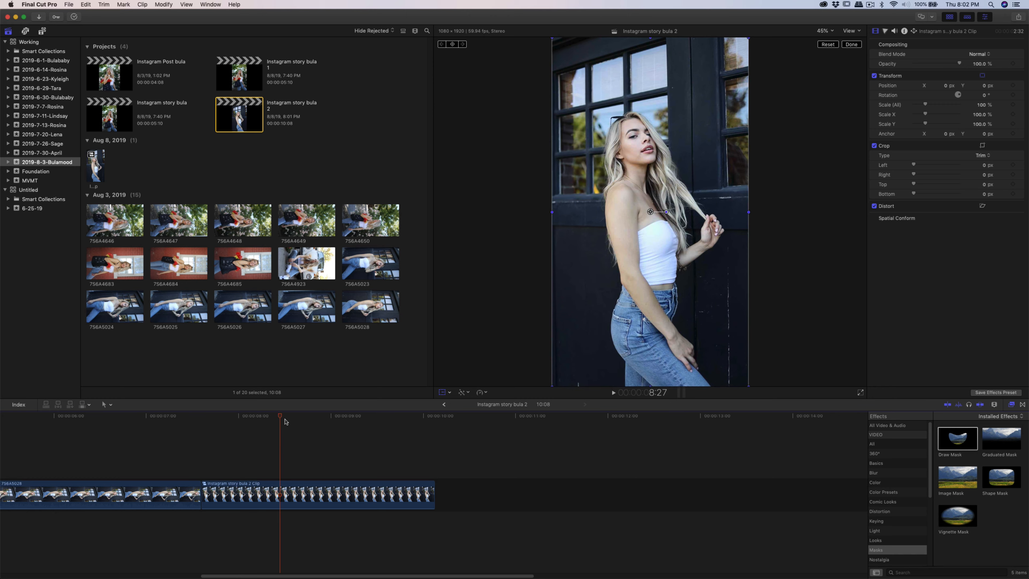
pyautogui.moveTo(280, 416); pyautogui.dragTo(403, 450)
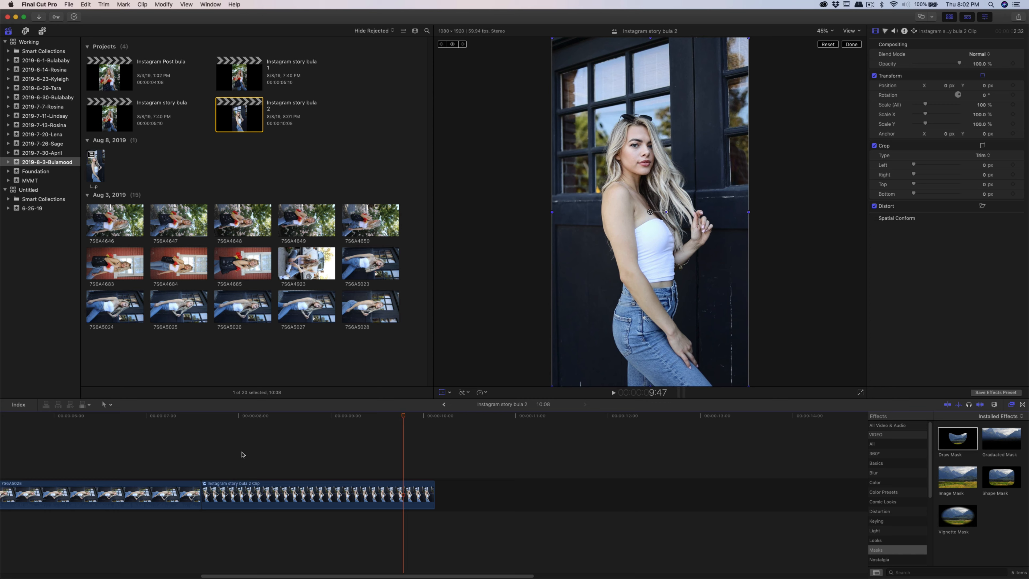
pyautogui.click(102, 462)
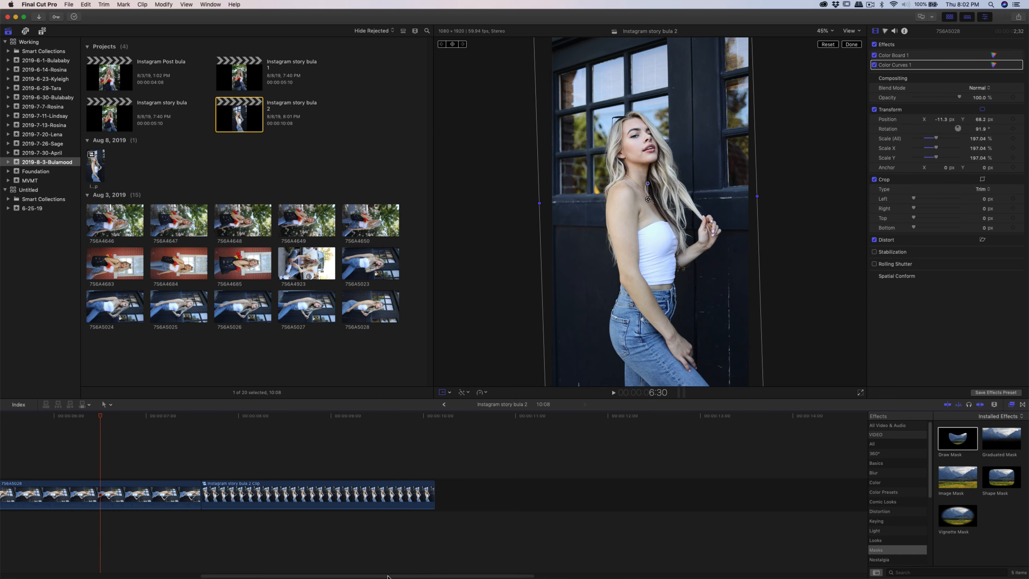
pyautogui.moveTo(399, 576); pyautogui.dragTo(134, 577)
pyautogui.click(94, 464)
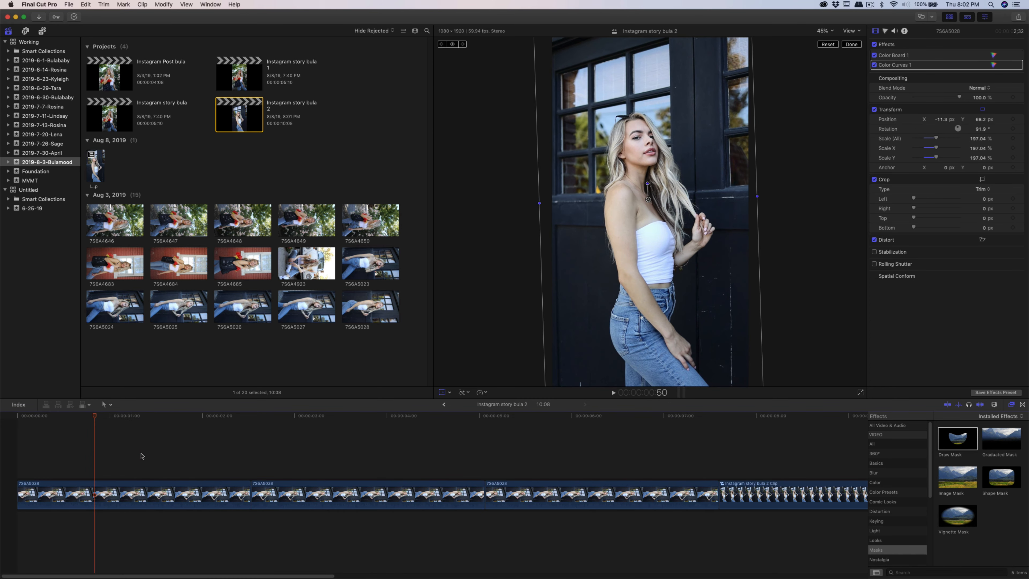